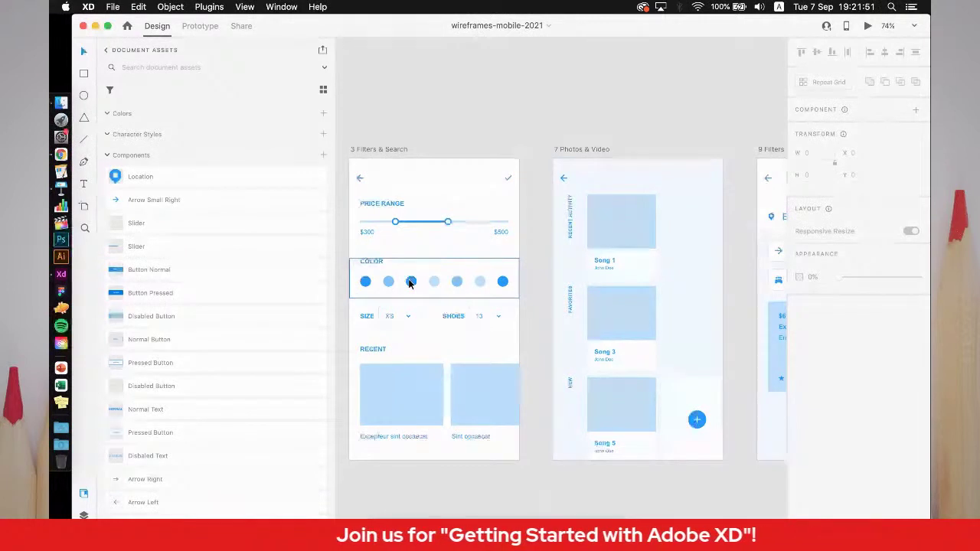
# - Change the fill of the first rectangle under RECENT on the Filters & Search artboard to bright green
pyautogui.click(401, 394)
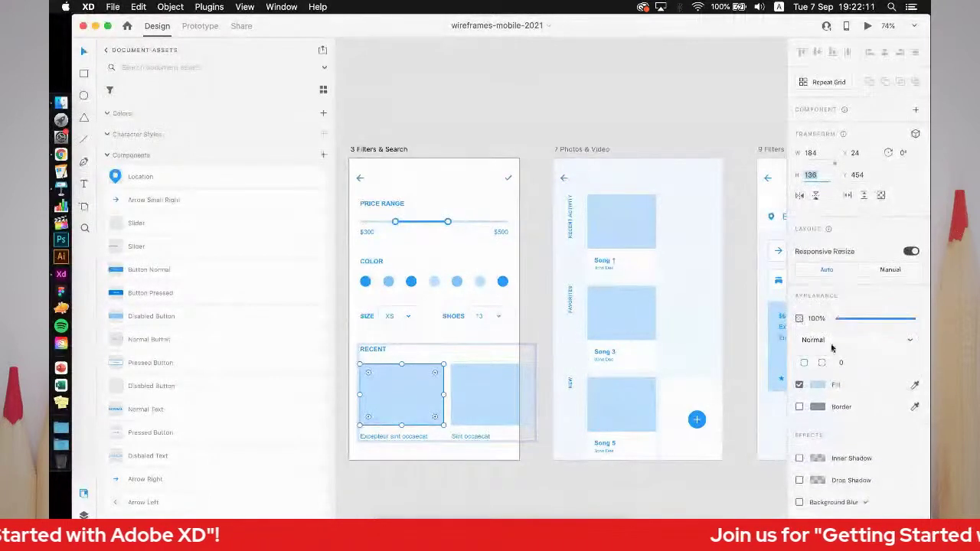
pyautogui.click(818, 385)
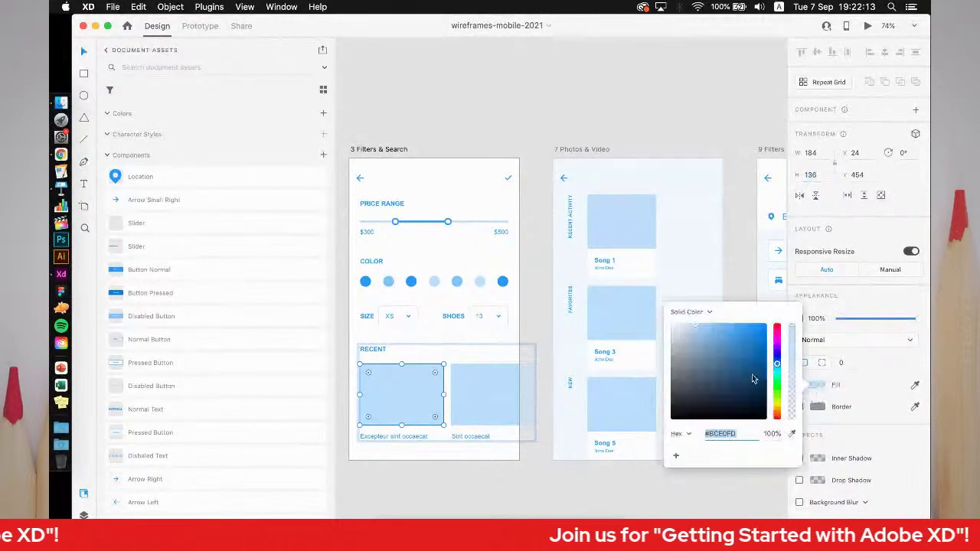
pyautogui.moveTo(753, 378)
pyautogui.mouseDown()
pyautogui.moveTo(776, 404)
pyautogui.moveTo(777, 392)
pyautogui.mouseUp()
pyautogui.click(777, 405)
pyautogui.moveTo(758, 385); pyautogui.dragTo(763, 333)
pyautogui.click(881, 367)
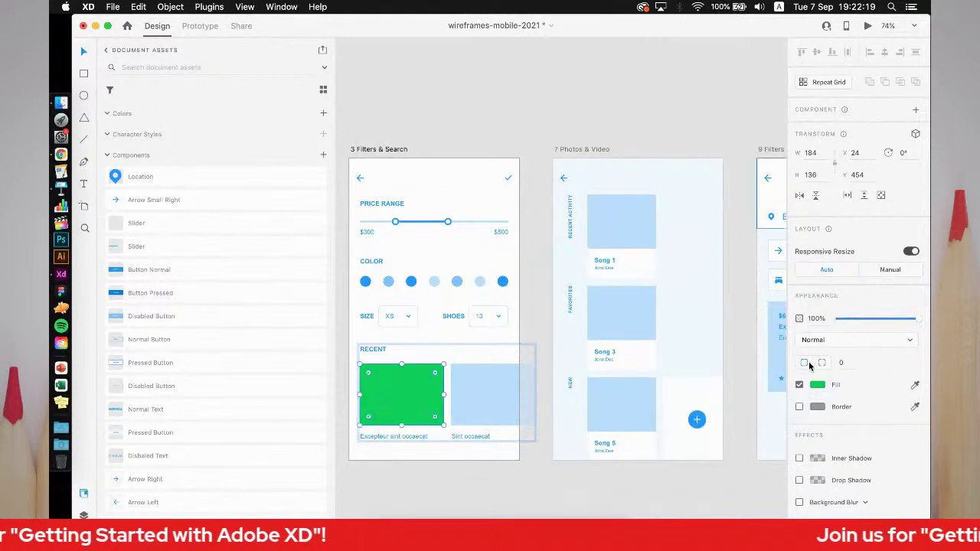
# - Round all corners of the green rectangle with a corner radius of 43
pyautogui.click(842, 363)
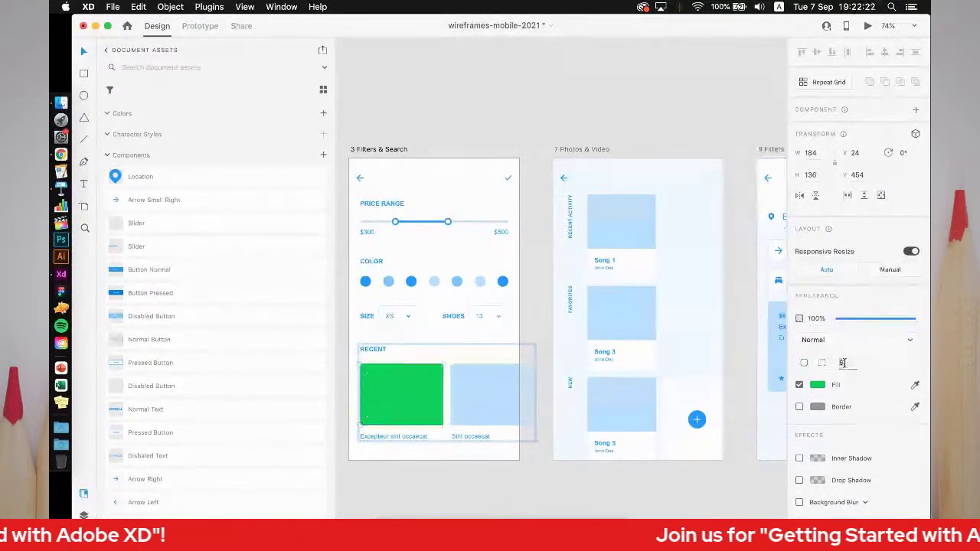
pyautogui.press('Up')
pyautogui.press('Up')
pyautogui.press('Up')
pyautogui.press('Up')
pyautogui.press('Up')
pyautogui.press('Up')
pyautogui.press('Up')
pyautogui.press('Up')
pyautogui.press('Up')
pyautogui.press('Up')
pyautogui.press('Up')
pyautogui.press('Up')
pyautogui.press('Up')
pyautogui.press('Up')
pyautogui.press('Up')
pyautogui.press('Up')
pyautogui.press('Up')
pyautogui.press('Up')
pyautogui.press('Up')
pyautogui.press('Up')
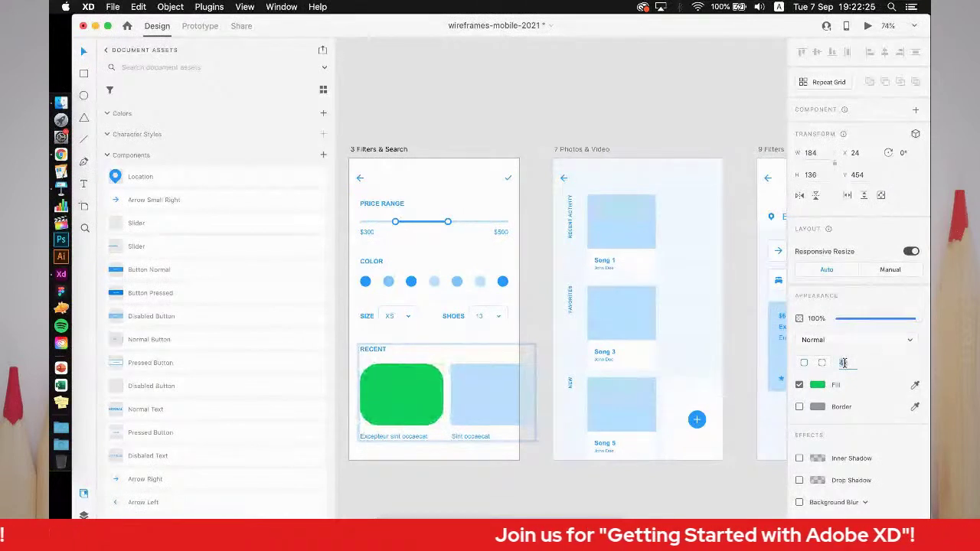
# - Try the blend mode and opacity settings on the green rectangle, ending at Normal and 100% opacity
pyautogui.click(841, 342)
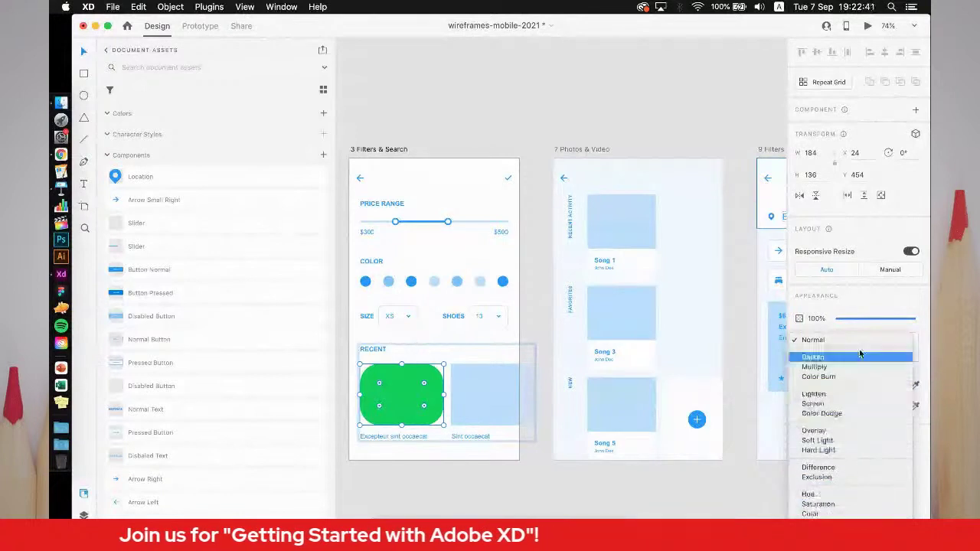
pyautogui.click(864, 309)
pyautogui.moveTo(864, 319); pyautogui.dragTo(915, 318)
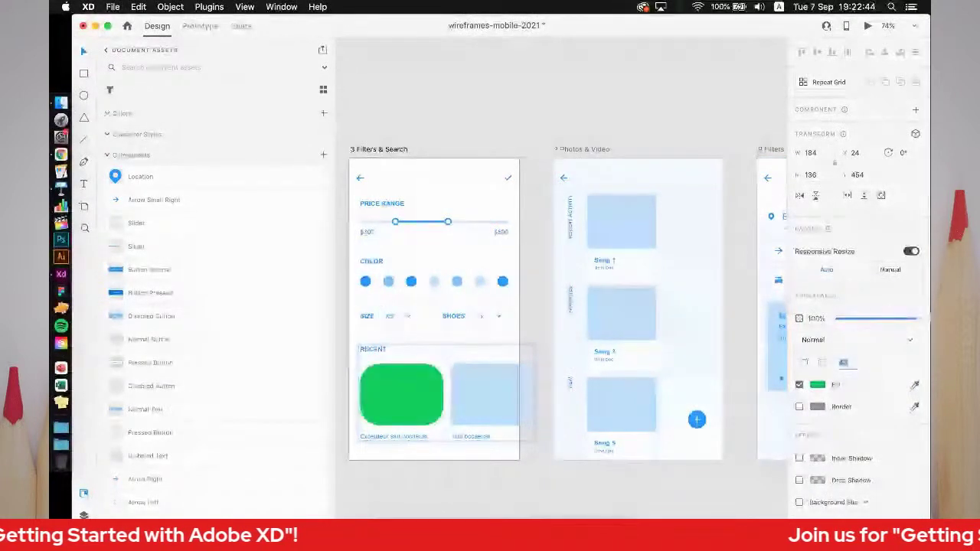
# - Try a thick dashed border on the green rectangle with dash 7, gap 7, round caps and different stroke alignments
pyautogui.click(800, 407)
pyautogui.click(816, 406)
pyautogui.click(828, 424)
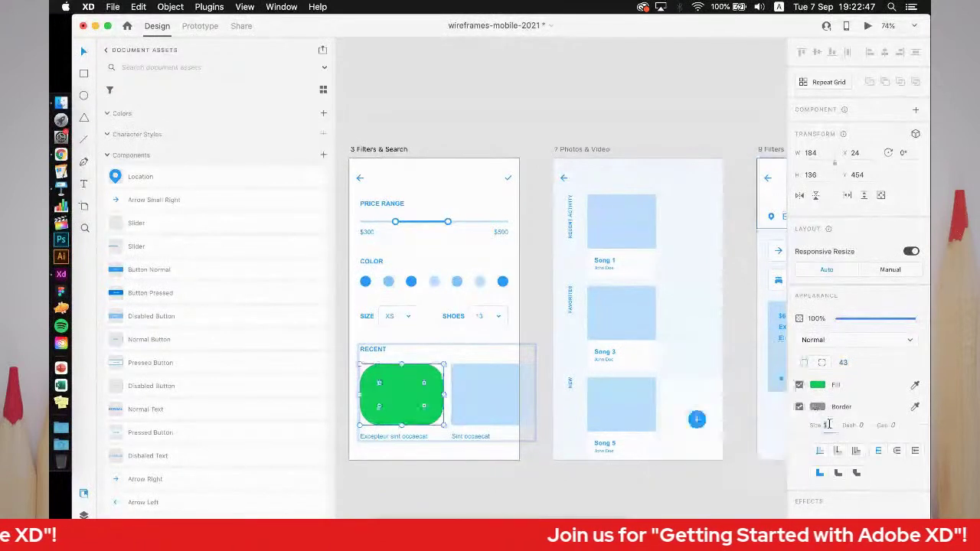
pyautogui.write('7')
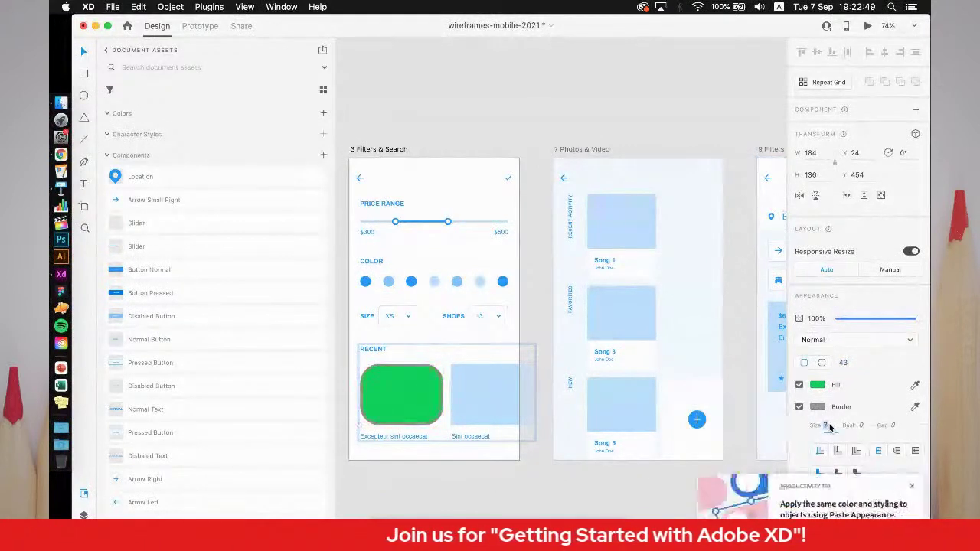
pyautogui.write('5')
pyautogui.click(862, 425)
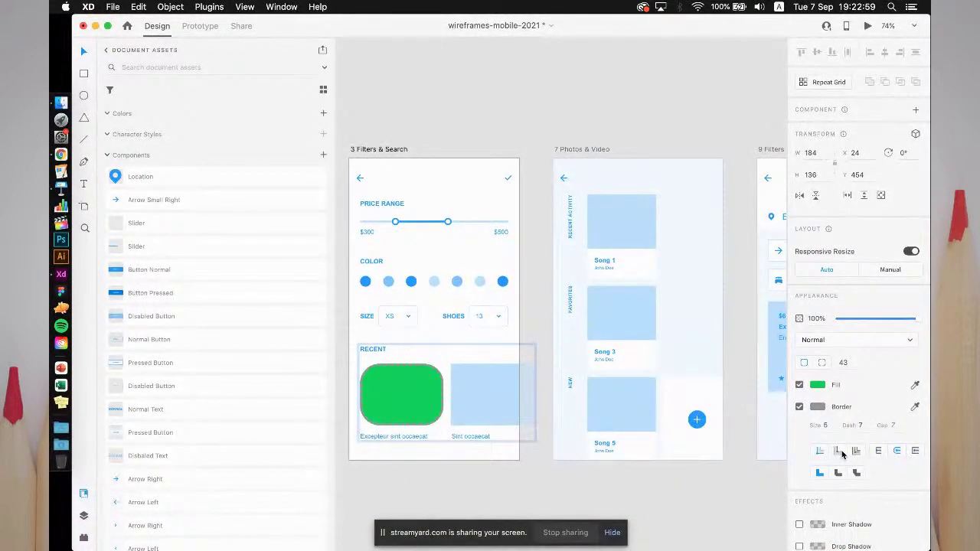
pyautogui.click(854, 452)
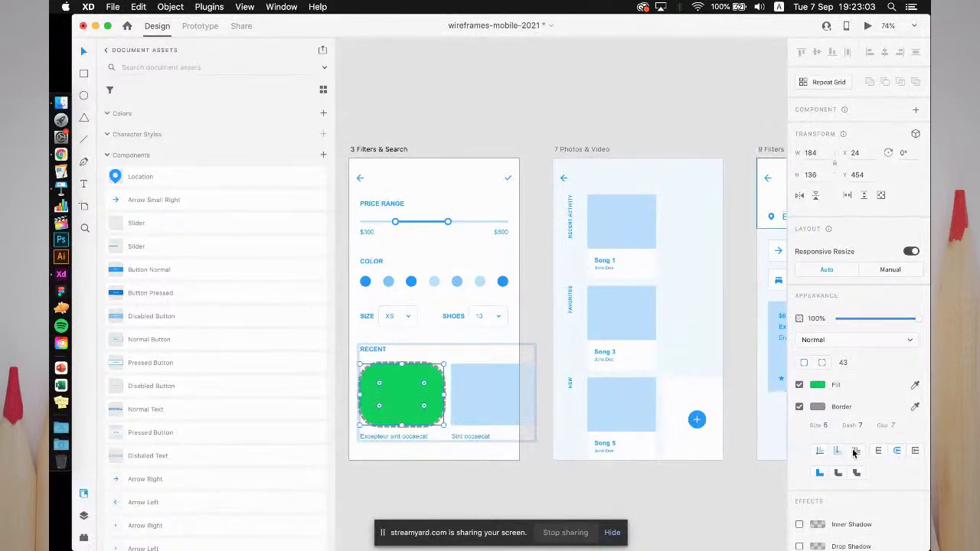
pyautogui.click(856, 453)
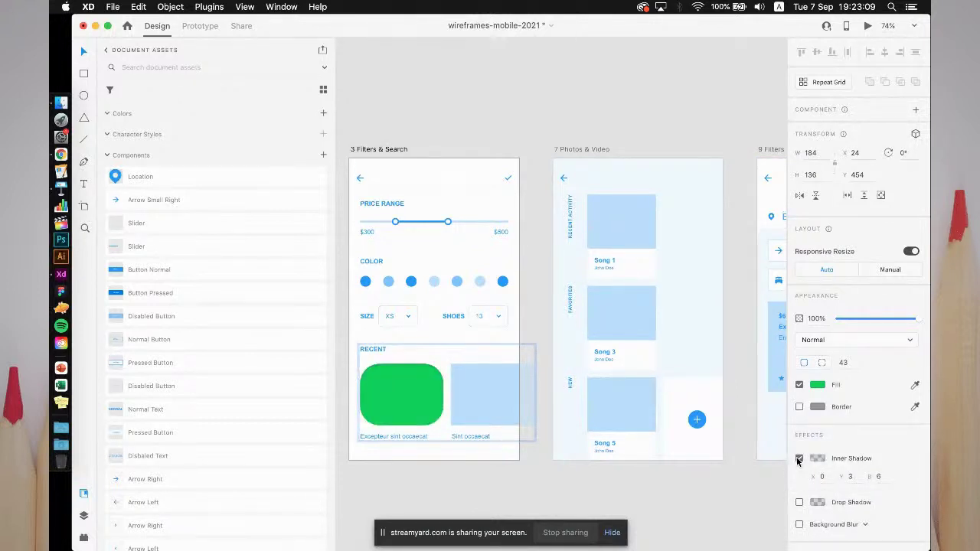
# - Turn off the green rectangle's inner shadow and enable Background Blur on it
pyautogui.click(798, 458)
pyautogui.click(799, 502)
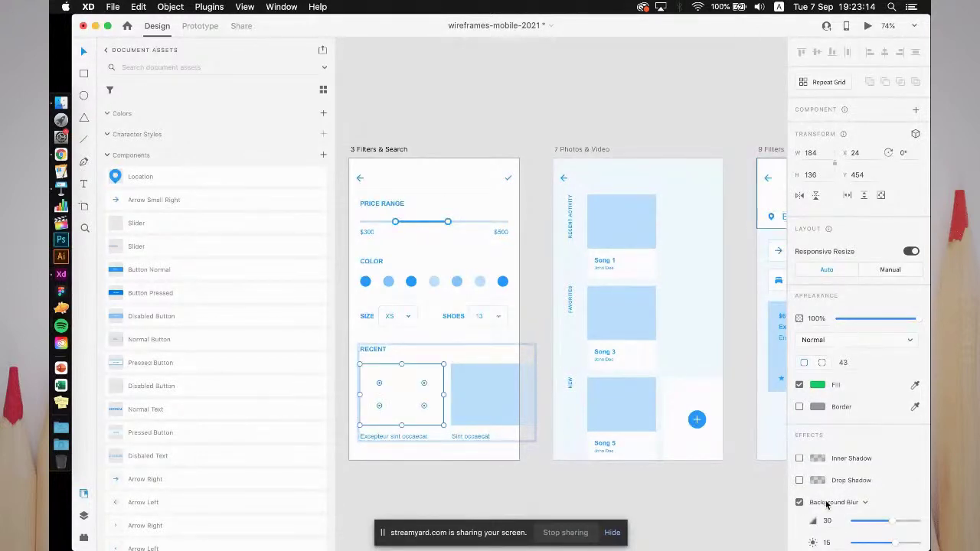
pyautogui.scroll(-2, 863, 509)
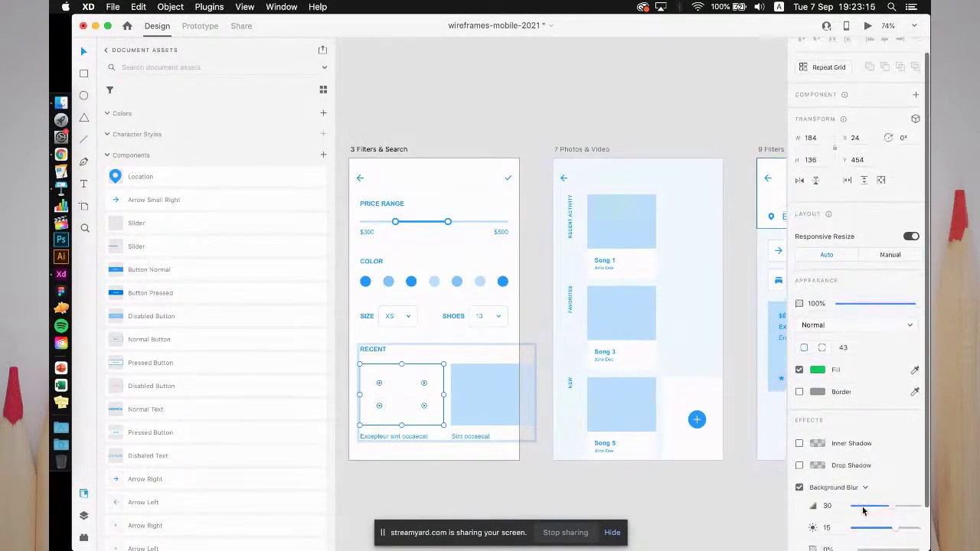
# - Move the second light-blue rectangle under RECENT so it overlaps the first one, and send it behind
pyautogui.click(482, 393)
pyautogui.moveTo(482, 392); pyautogui.dragTo(426, 394)
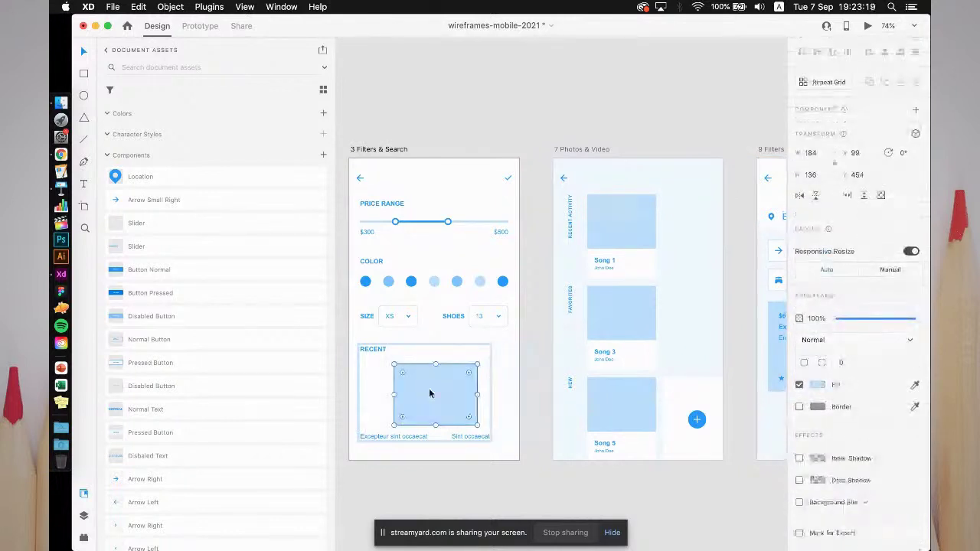
pyautogui.rightClick(426, 393)
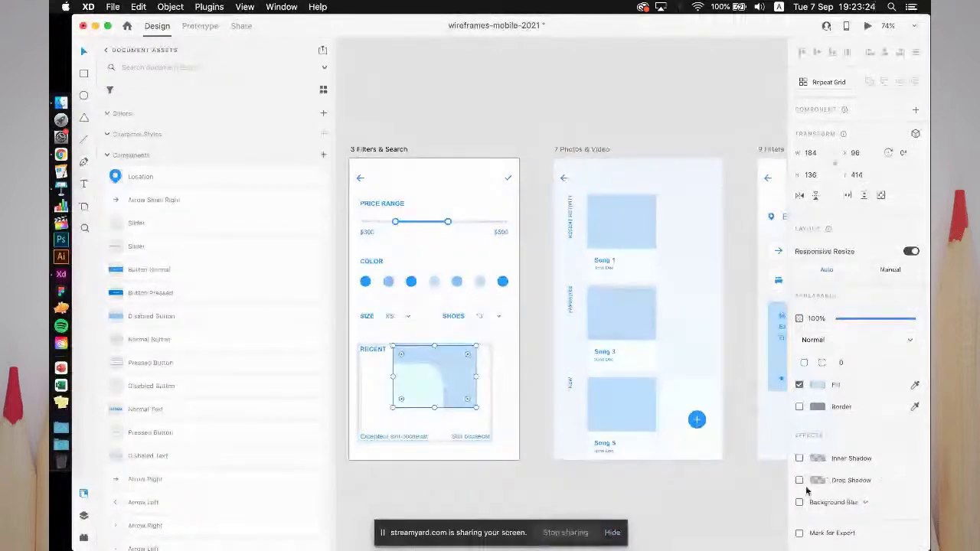
# - Set the rounded rectangle's background blur amount to 16 and its brightness to -23
pyautogui.click(799, 502)
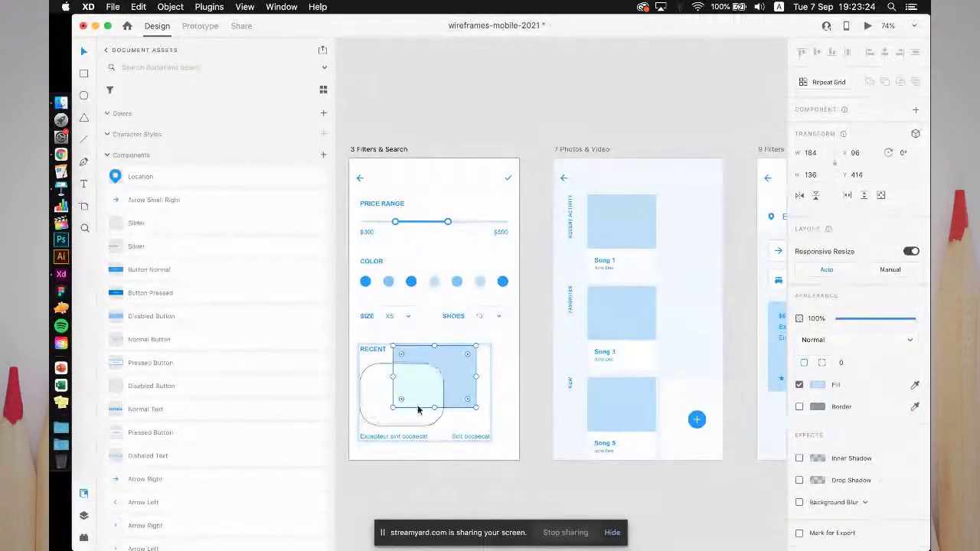
pyautogui.moveTo(850, 521); pyautogui.dragTo(857, 544)
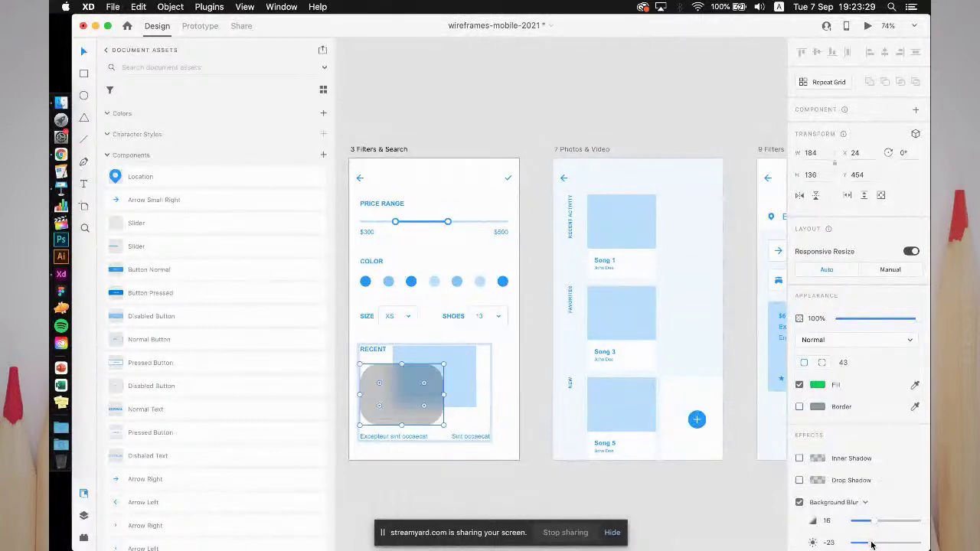
pyautogui.scroll(-1, 872, 532)
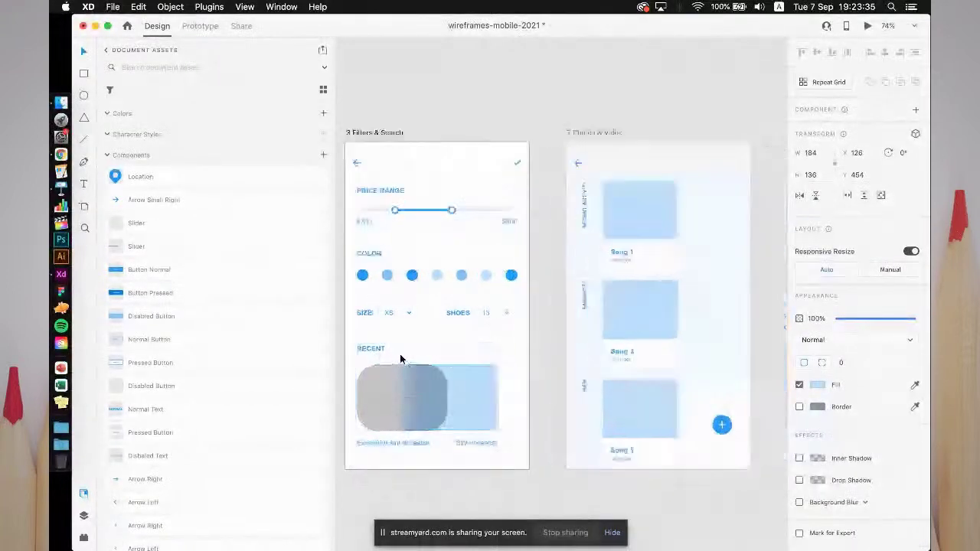
# - Select the RECENT heading text inside its group and change its font to Avenir LT Std
pyautogui.scroll(5, 399, 359)
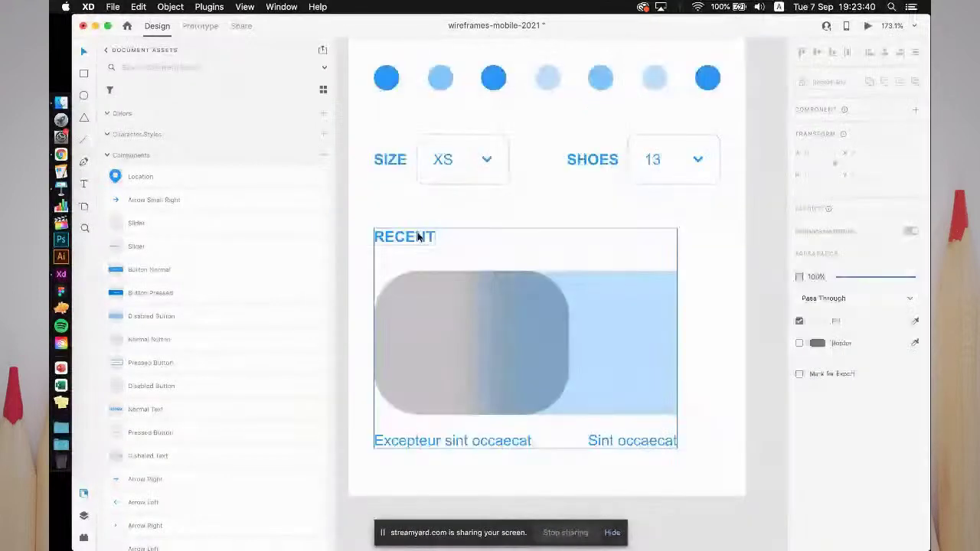
pyautogui.doubleClick(418, 237)
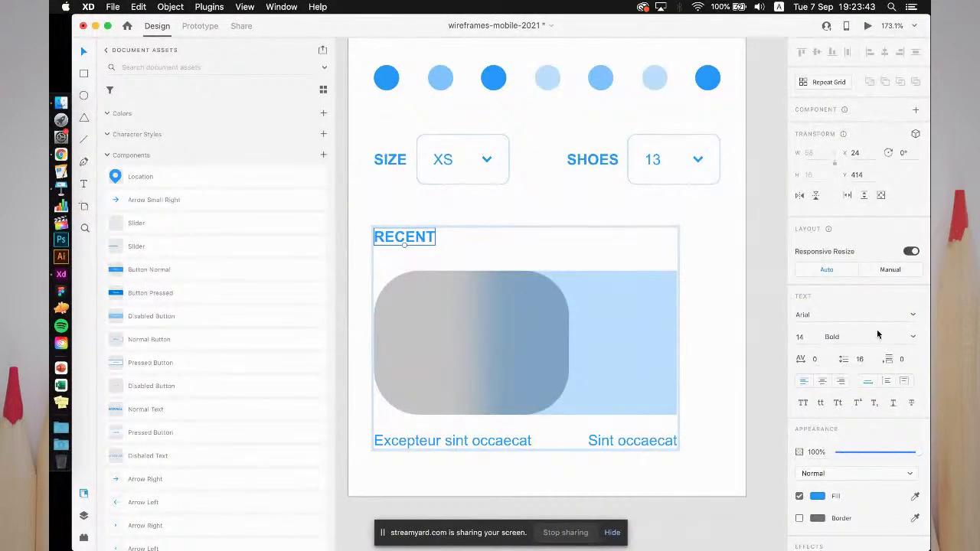
pyautogui.click(813, 313)
pyautogui.click(912, 314)
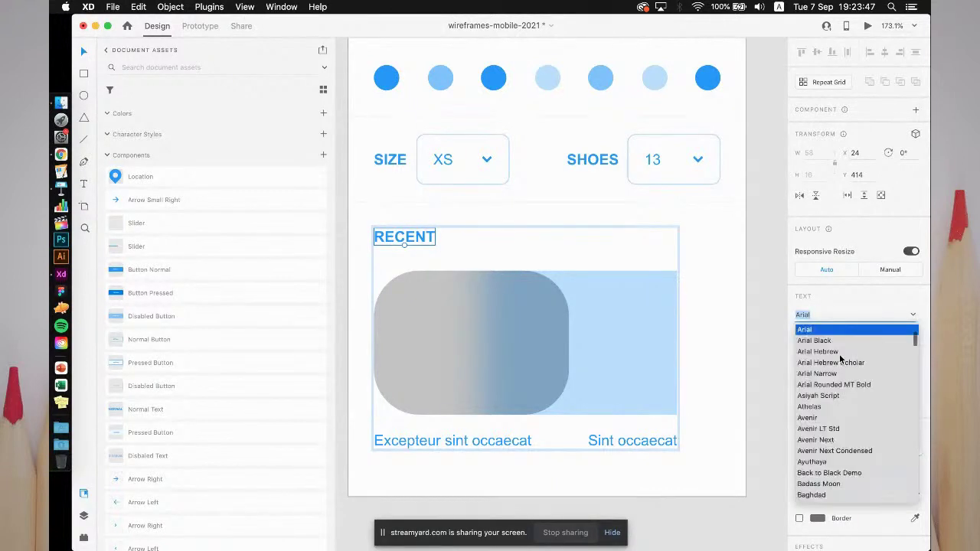
pyautogui.click(817, 430)
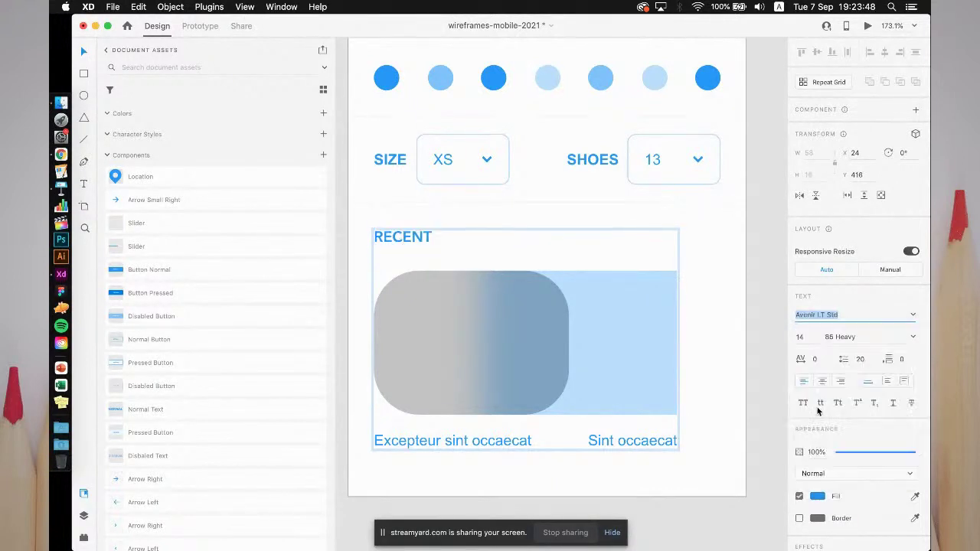
# - Try the fonts Burbank Big Regular, COCOGOOSE and Core Circus 2D Dot3 on the RECENT heading
pyautogui.click(913, 317)
pyautogui.scroll(-5, 863, 367)
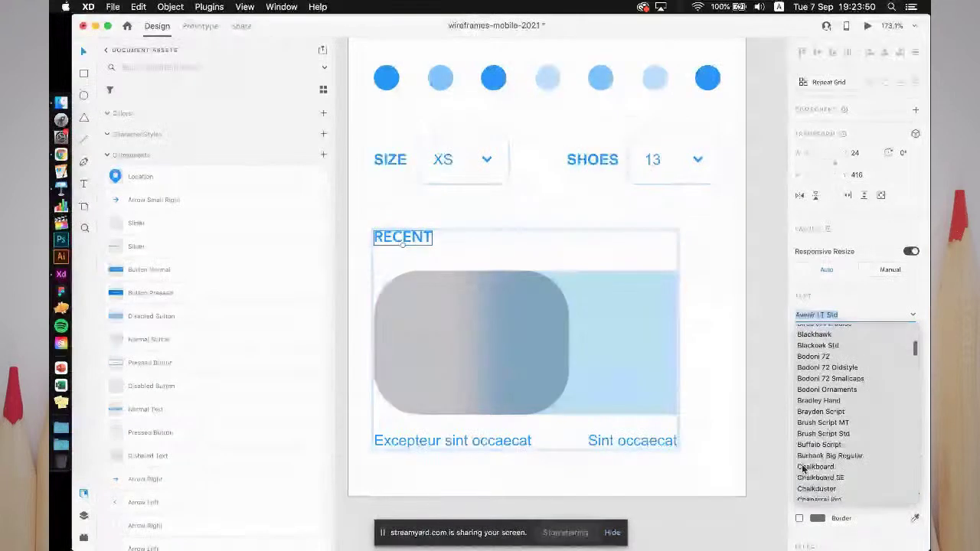
pyautogui.click(815, 453)
pyautogui.click(912, 317)
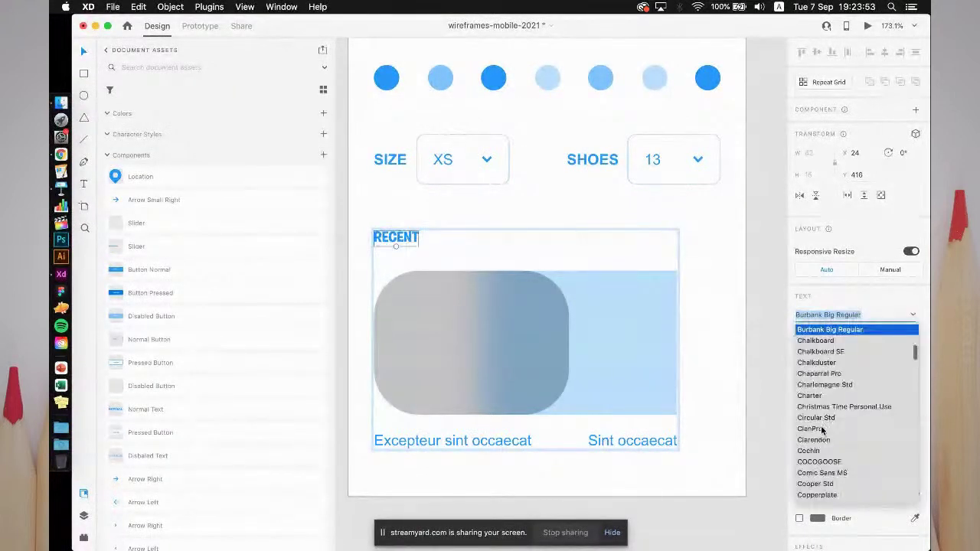
pyautogui.click(809, 468)
pyautogui.scroll(-1, 841, 371)
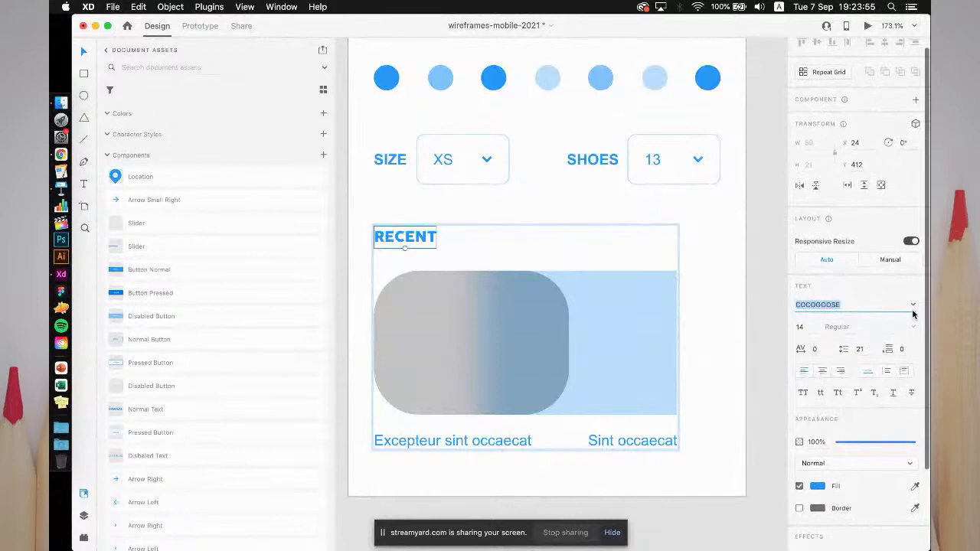
pyautogui.click(913, 306)
pyautogui.click(832, 396)
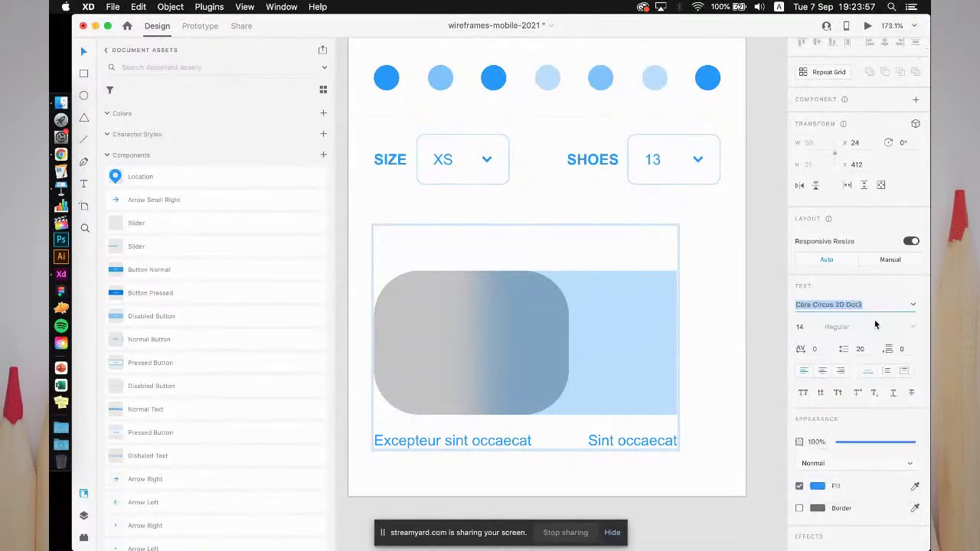
# - Set the RECENT heading's font to Comic Sans MS
pyautogui.click(912, 305)
pyautogui.scroll(5, 845, 409)
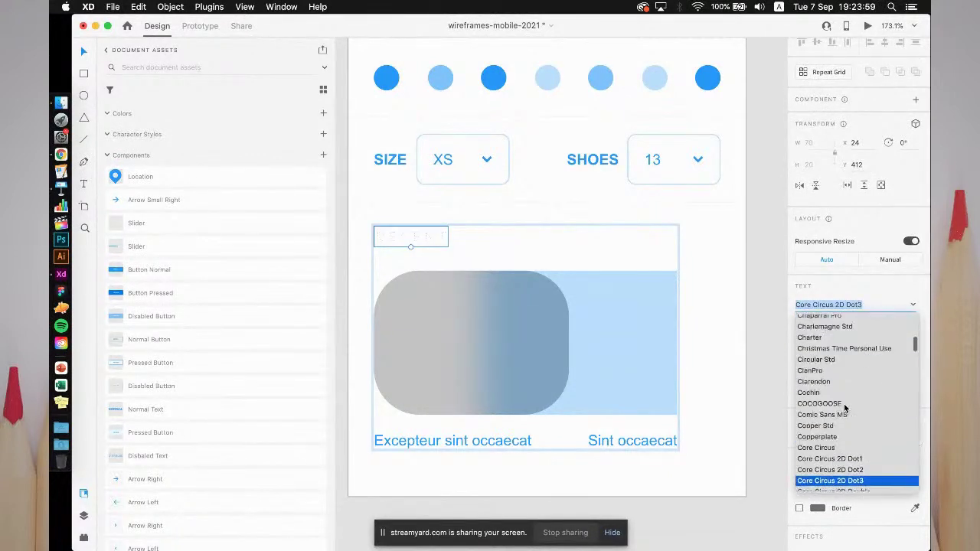
pyautogui.click(812, 432)
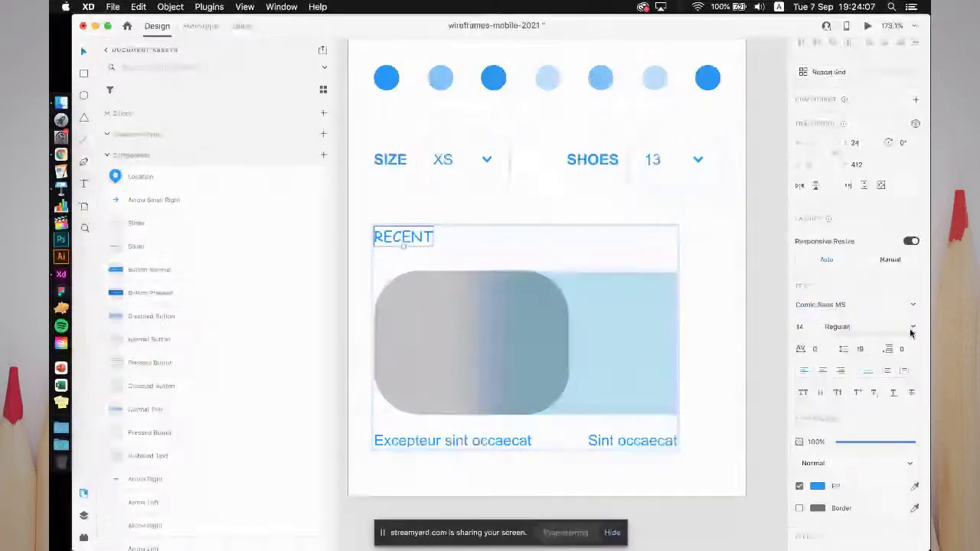
# - Try center alignment, uppercase and lowercase on the RECENT heading, reverting each one
pyautogui.click(822, 371)
pyautogui.click(803, 371)
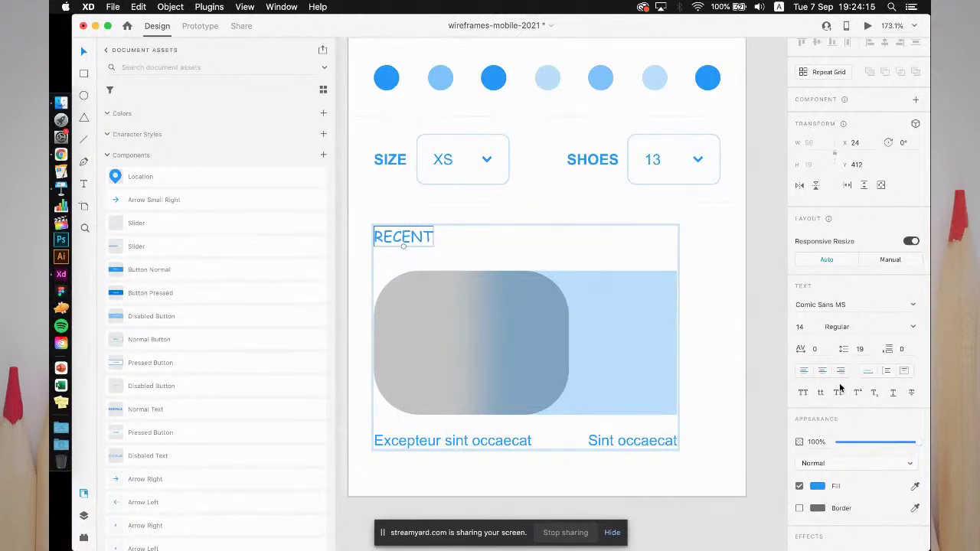
pyautogui.click(802, 394)
pyautogui.click(804, 395)
pyautogui.click(820, 393)
pyautogui.click(821, 395)
# - Try a border on the RECENT heading text and remove it again
pyautogui.scroll(-1, 905, 396)
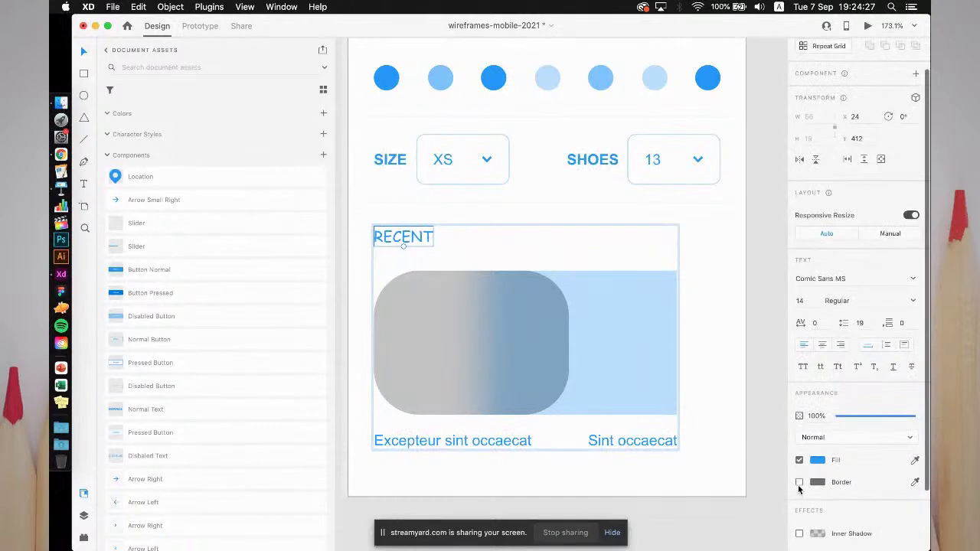
pyautogui.click(799, 483)
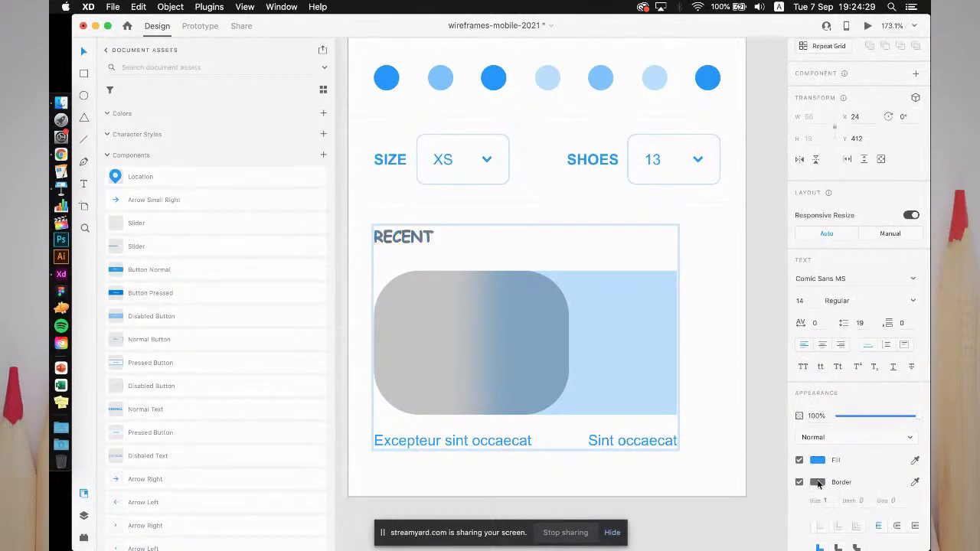
pyautogui.scroll(-5, 817, 484)
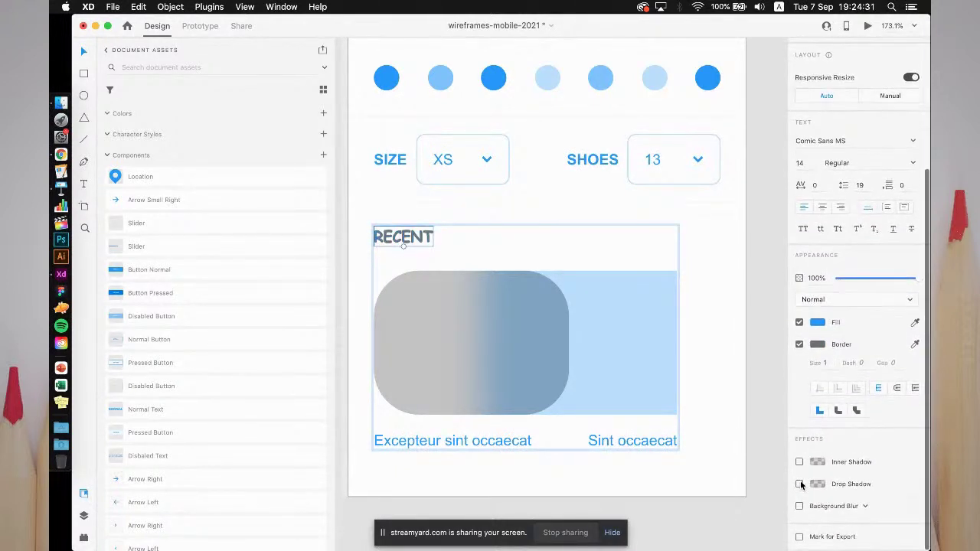
pyautogui.click(799, 344)
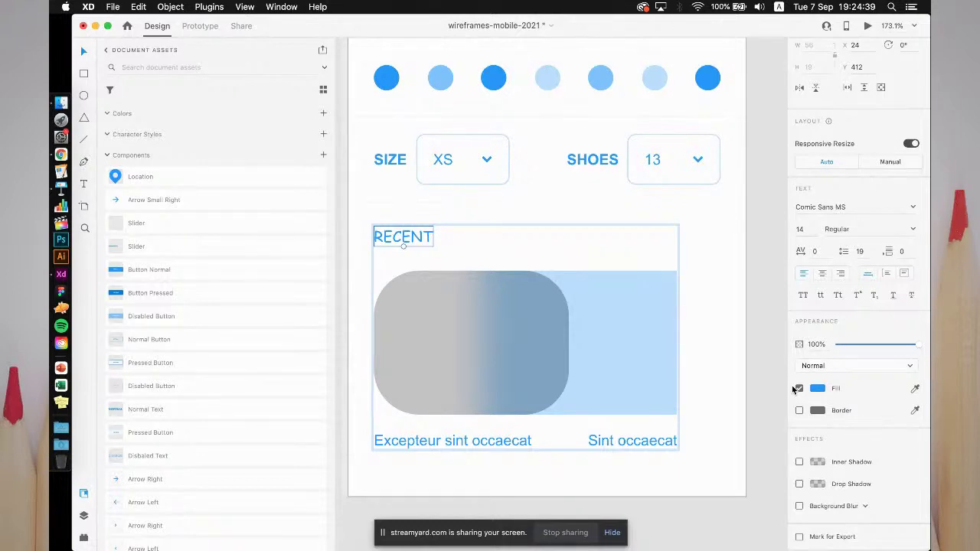
# - Switch to the presentation and play its slideshow at the Properties Panel slide
pyautogui.press('super+Tab')
pyautogui.press('super+alt+p')
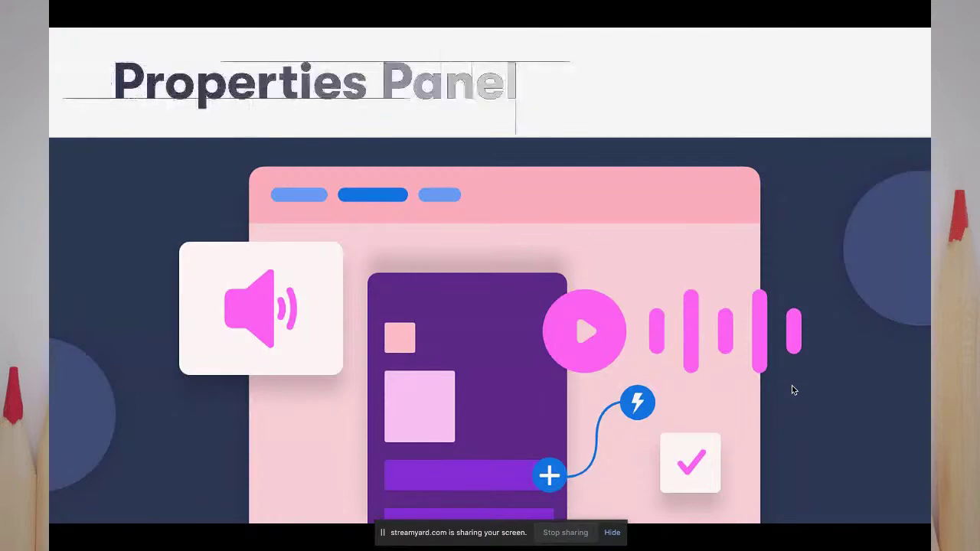
# - Advance the slideshow through the 3D Transform slides to the How it works slide, then end the slideshow
pyautogui.press('Right')
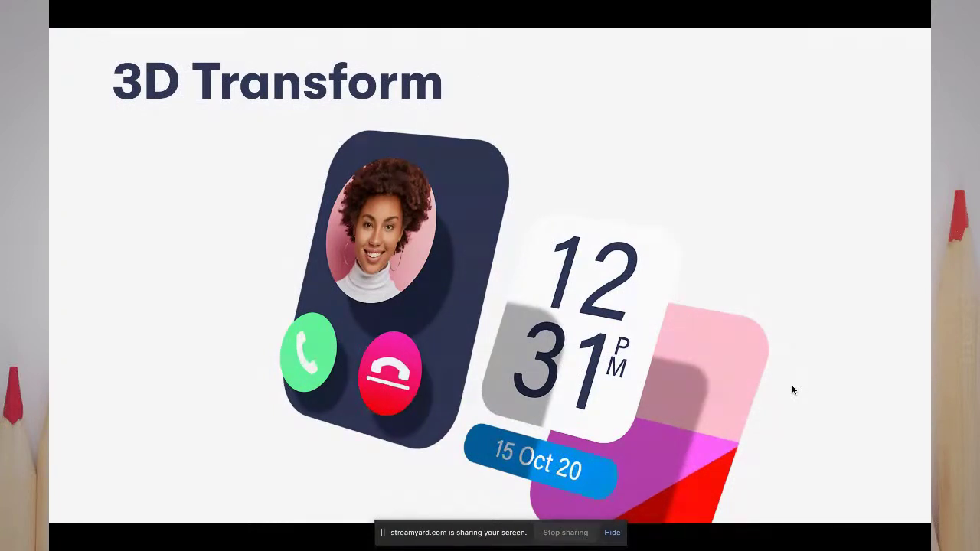
pyautogui.press('Right')
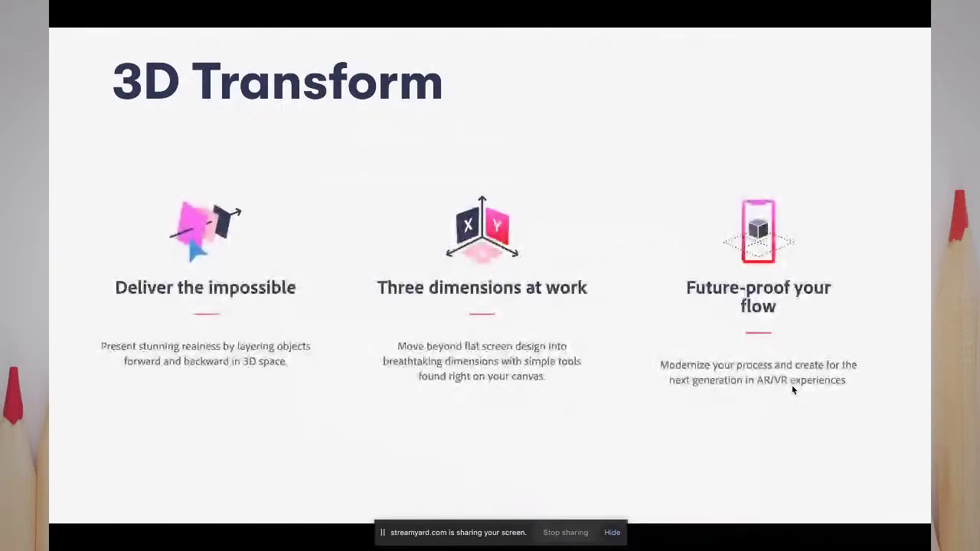
pyautogui.press('Right')
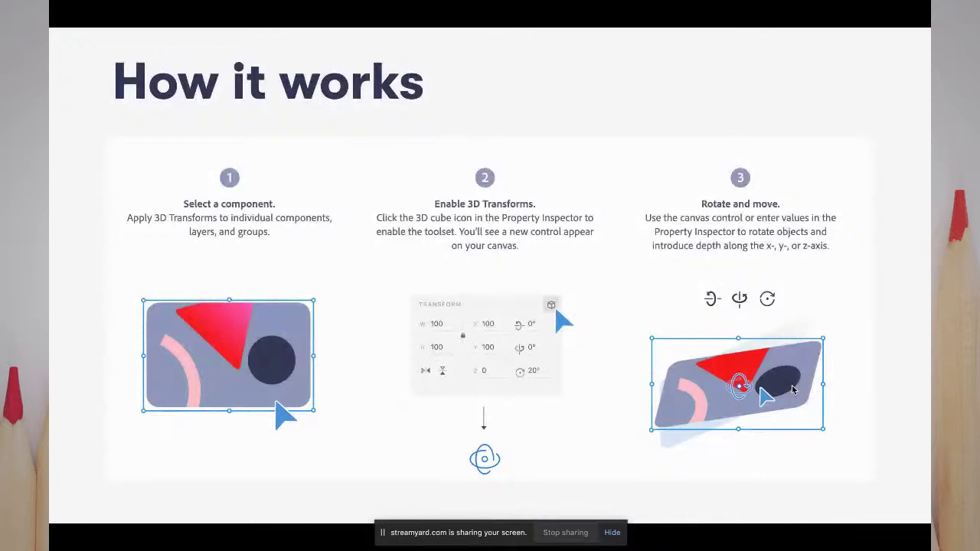
pyautogui.press('Left')
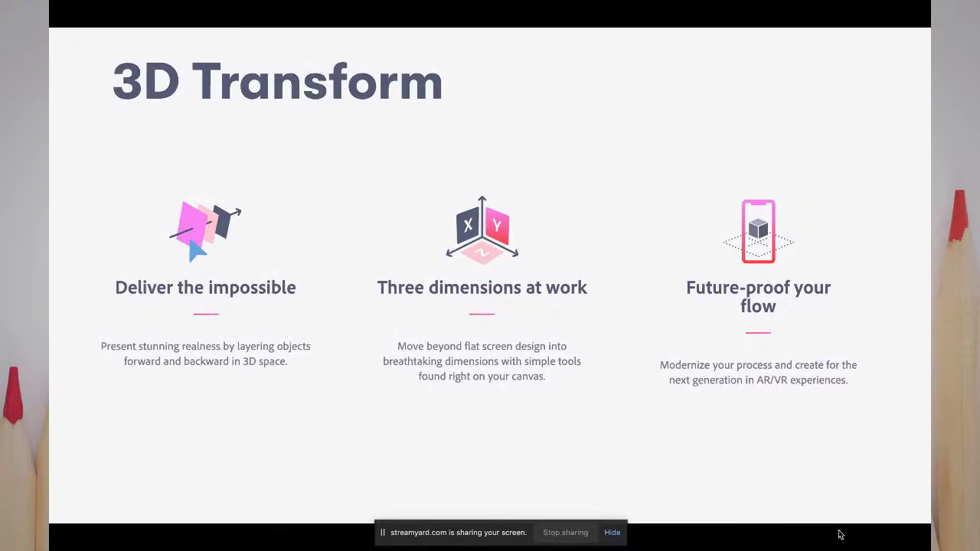
pyautogui.press('Right')
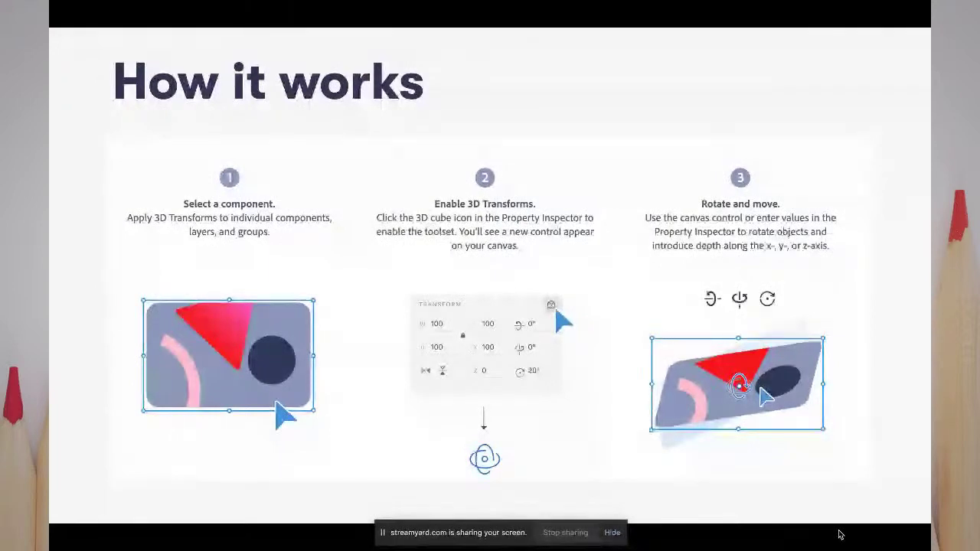
pyautogui.press('Escape')
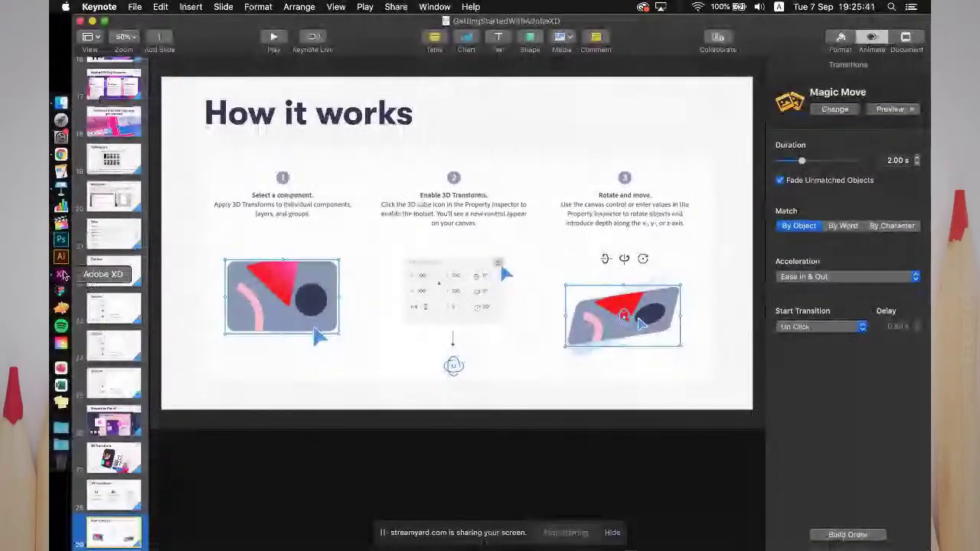
# - Switch to Adobe XD, enable 3D Transforms on the COLOR group and rotate it to about -48° around X and 36° around Y
pyautogui.click(61, 274)
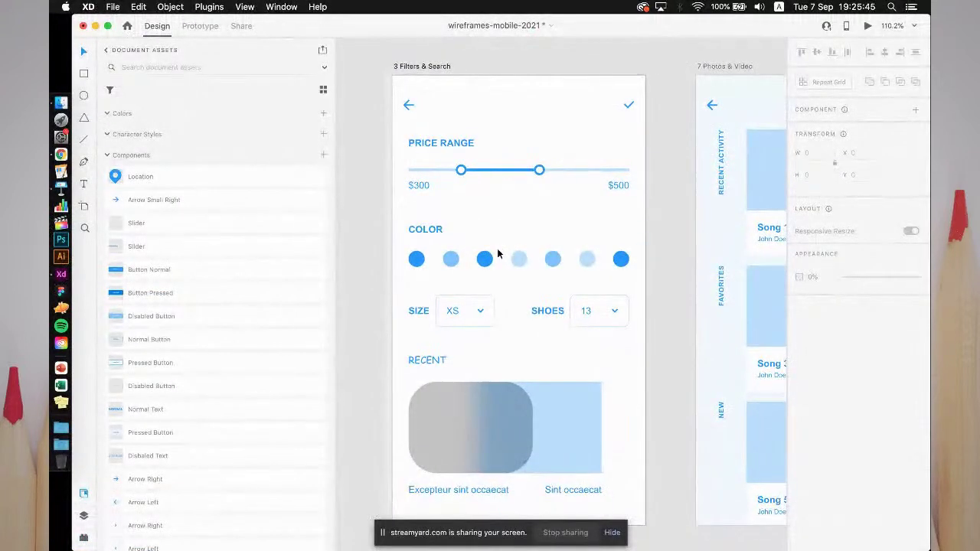
pyautogui.click(490, 259)
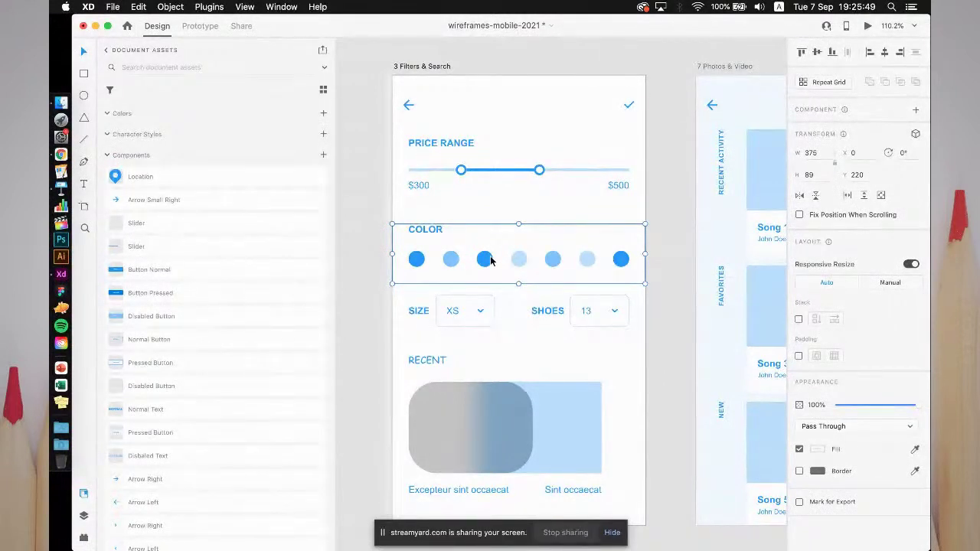
pyautogui.click(915, 133)
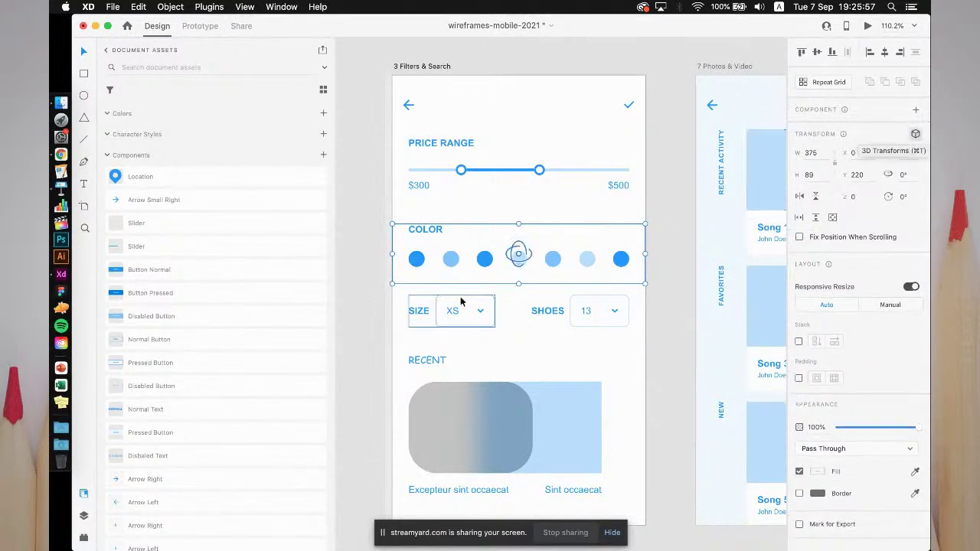
pyautogui.moveTo(518, 249); pyautogui.dragTo(523, 256)
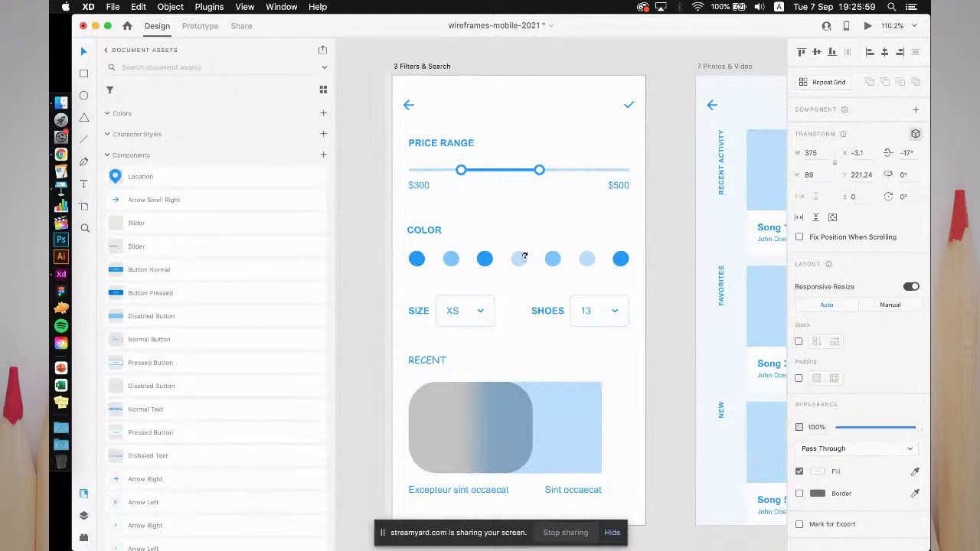
pyautogui.moveTo(524, 257)
pyautogui.mouseDown()
pyautogui.moveTo(516, 241)
pyautogui.moveTo(578, 226)
pyautogui.moveTo(528, 235)
pyautogui.moveTo(518, 249)
pyautogui.mouseUp()
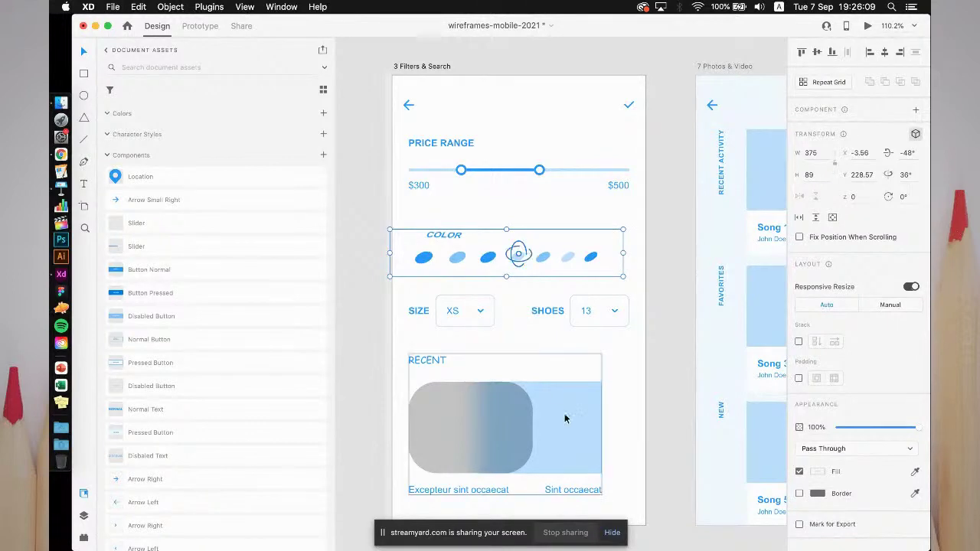
# - Switch to the Keynote presentation and advance the slideshow past the 3D transforms How it works slide
pyautogui.press('super+Tab')
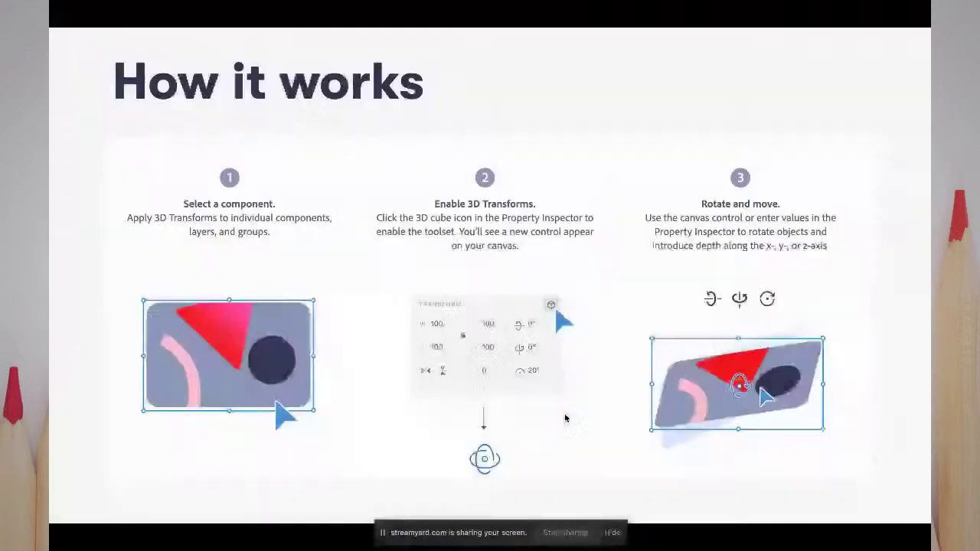
pyautogui.press('Right')
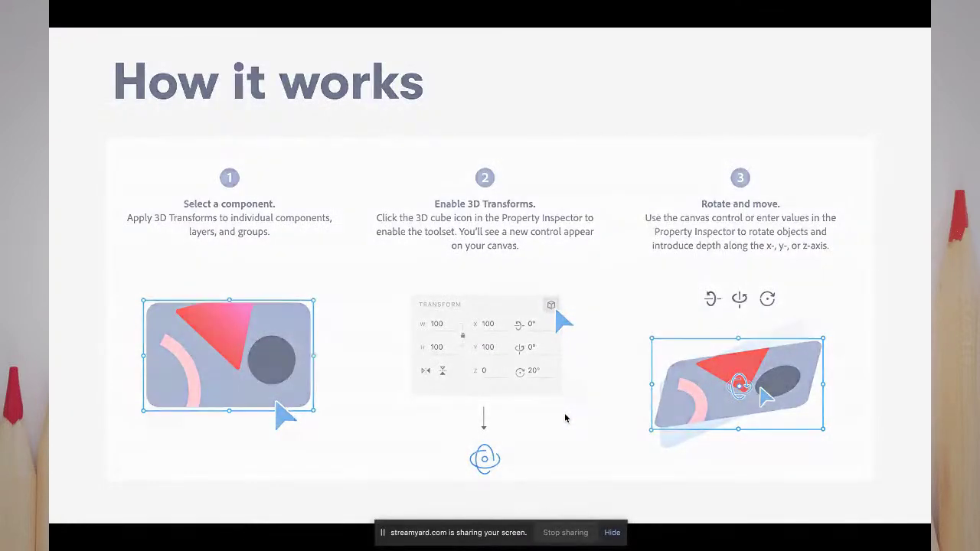
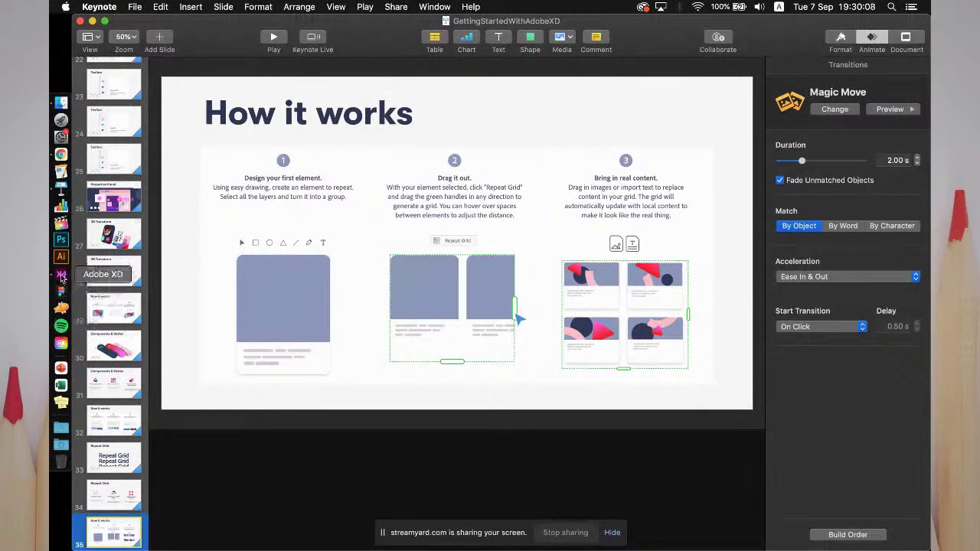
# - Switch to Adobe XD and repeat the Song 1 card horizontally with Repeat Grid, extending it well past the artboard's right edge
pyautogui.click(61, 276)
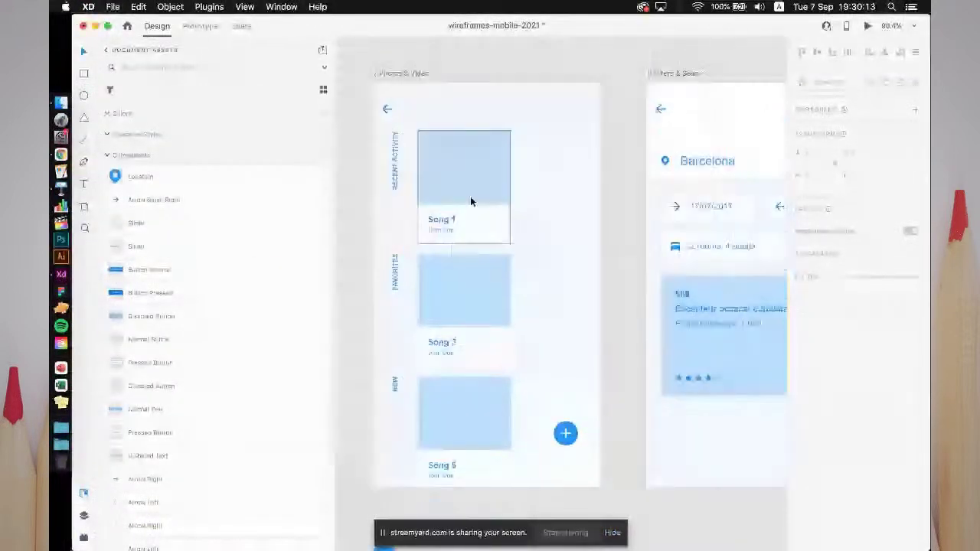
pyautogui.click(473, 201)
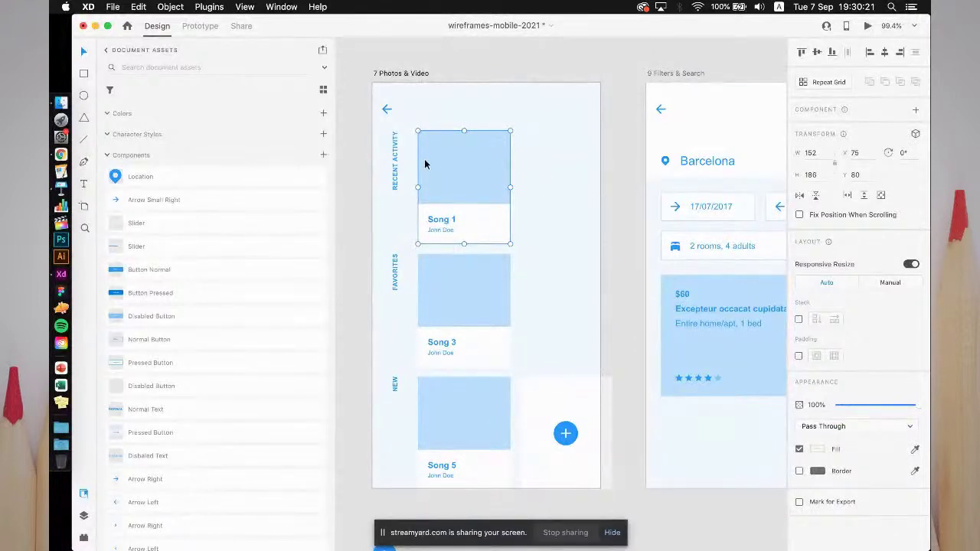
pyautogui.click(832, 83)
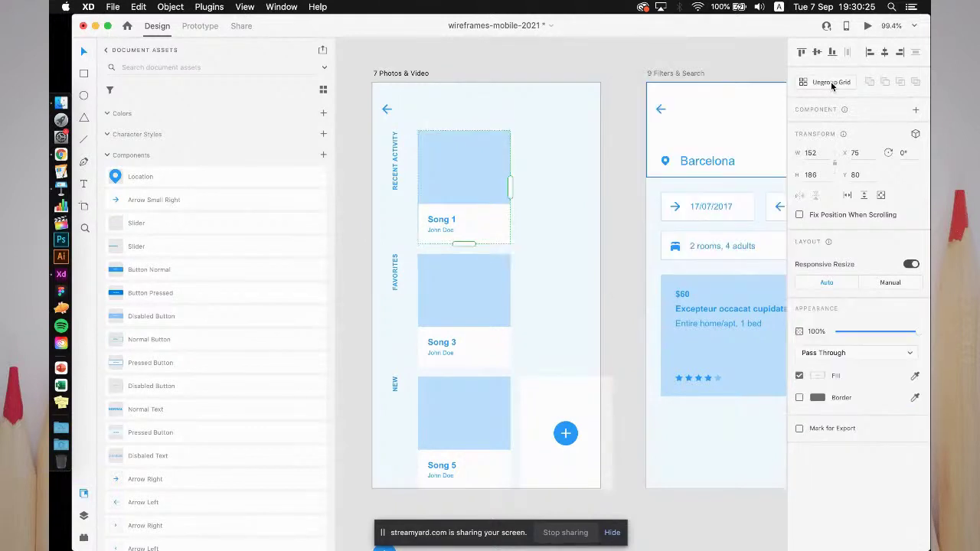
pyautogui.moveTo(509, 187); pyautogui.dragTo(767, 182)
# - Turn the Song 3 card into a repeat grid, extend it horizontally past the artboard's right edge and deselect it
pyautogui.click(473, 317)
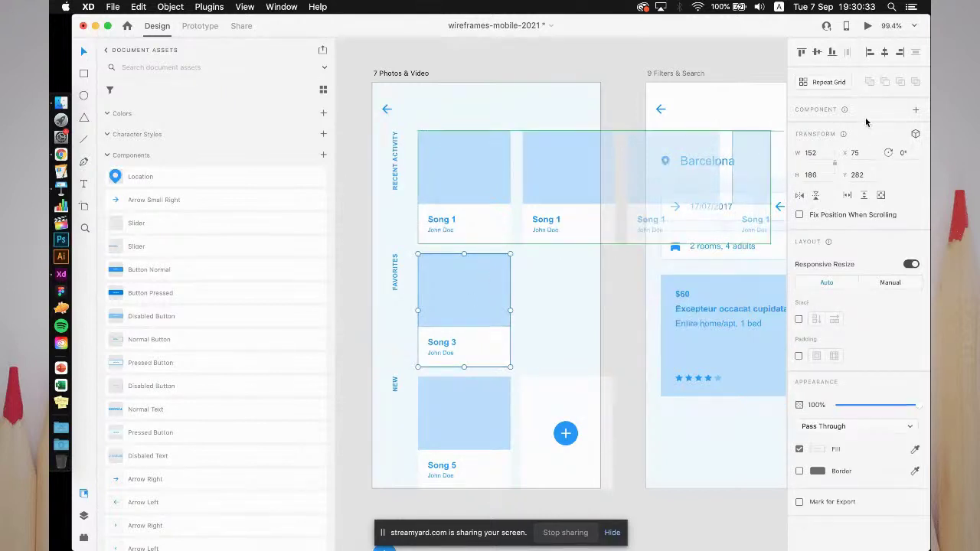
pyautogui.click(837, 83)
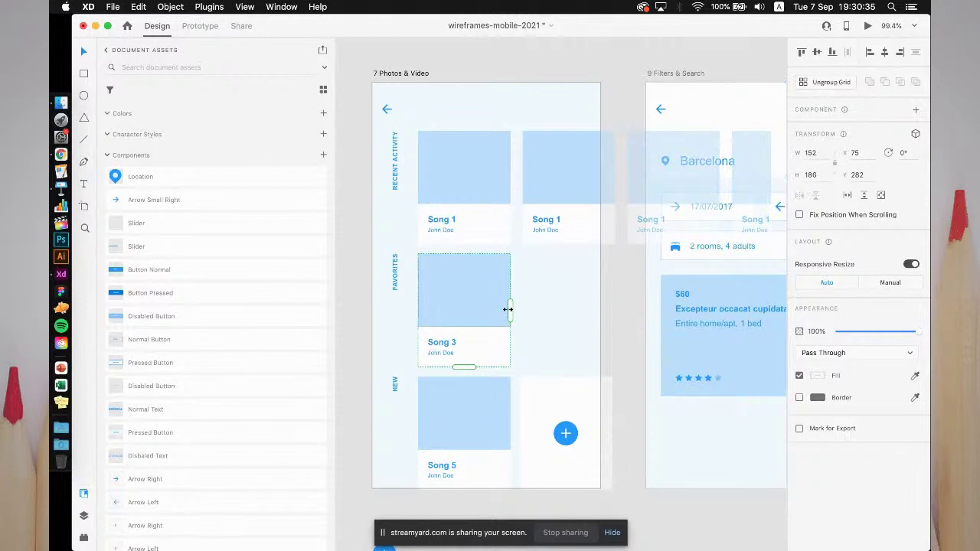
pyautogui.moveTo(507, 309); pyautogui.dragTo(714, 309)
pyautogui.press('Escape')
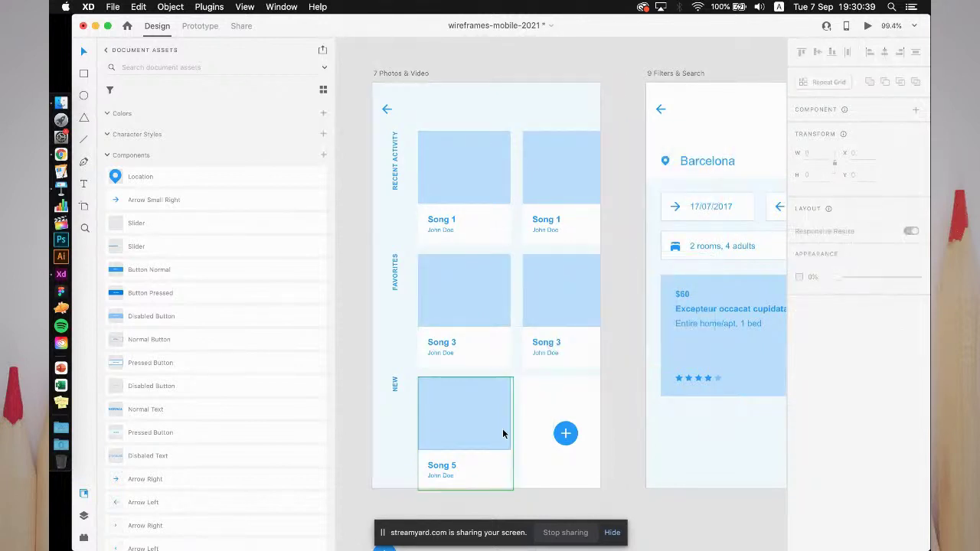
# - Repeat the $60 listing card downward with Repeat Grid on the 9 Filters & Search artboard, to a height of about 571
pyautogui.hscroll(5, 540, 201)
pyautogui.scroll(-2, 540, 201)
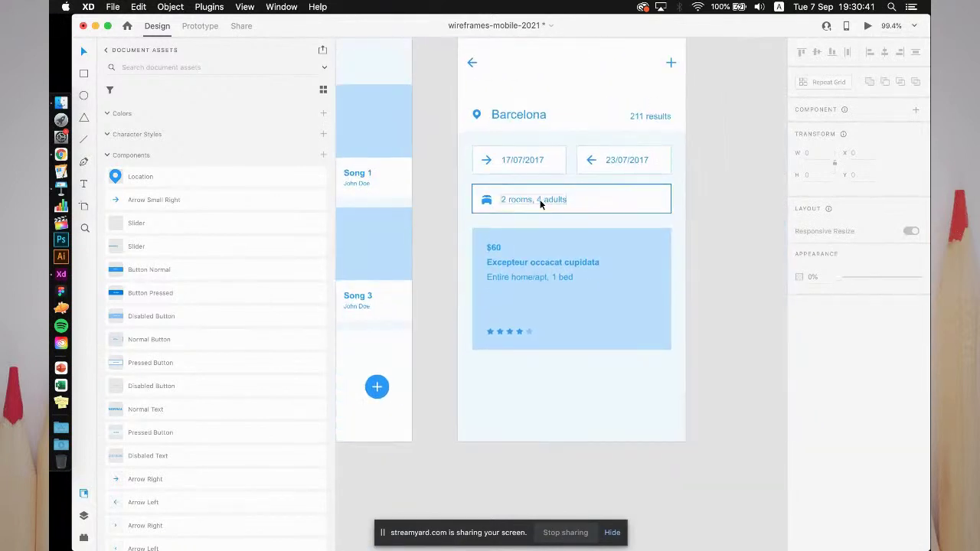
pyautogui.scroll(2, 540, 201)
pyautogui.hscroll(2, 540, 200)
pyautogui.click(533, 345)
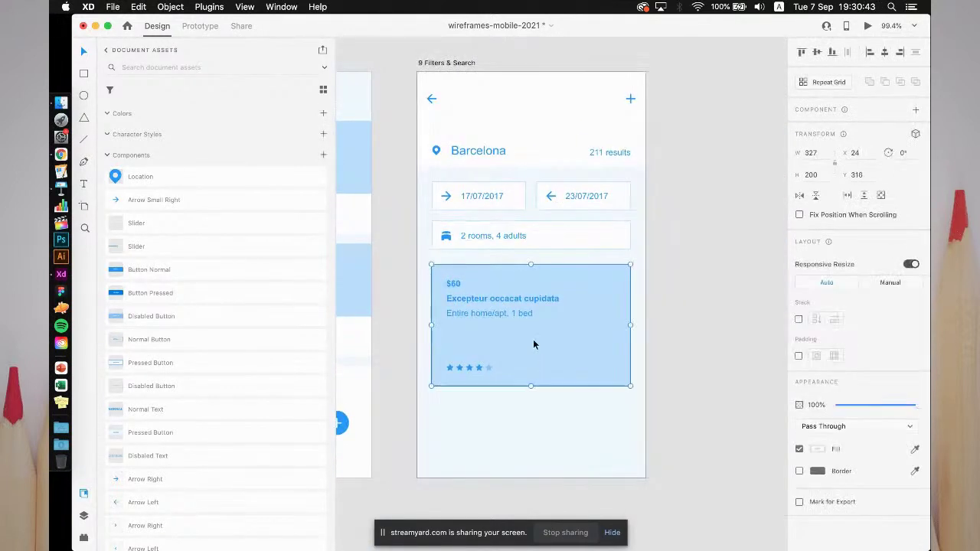
pyautogui.scroll(-3, 548, 322)
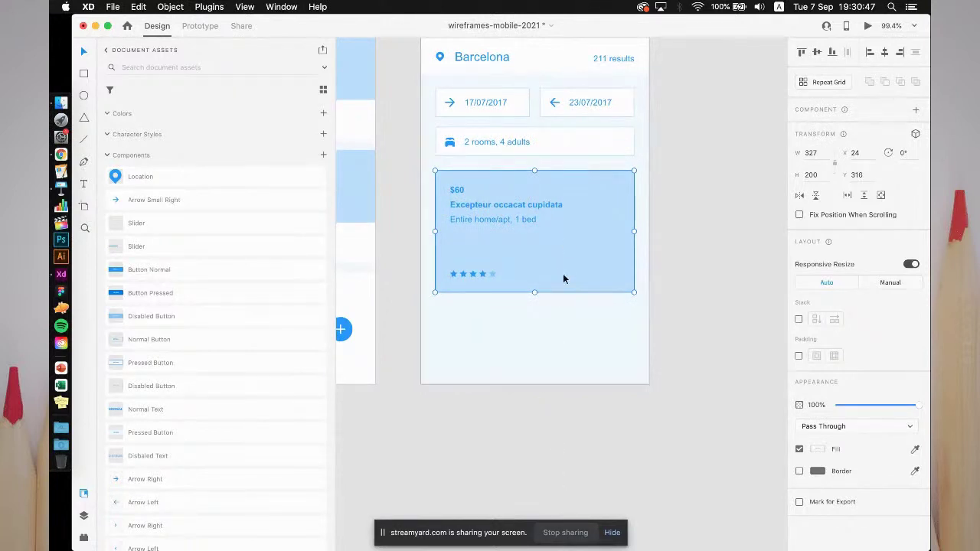
pyautogui.scroll(2, 566, 231)
pyautogui.scroll(-2, 567, 230)
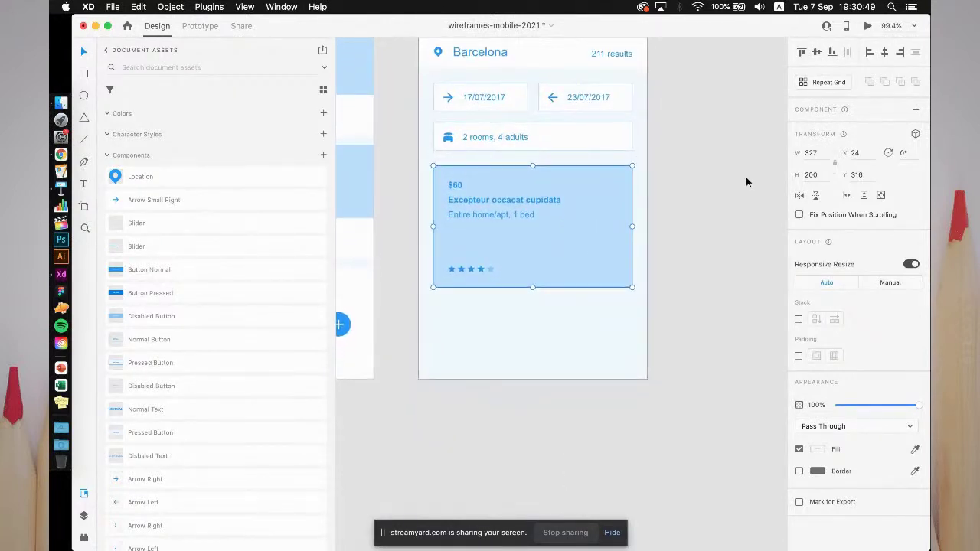
pyautogui.click(821, 82)
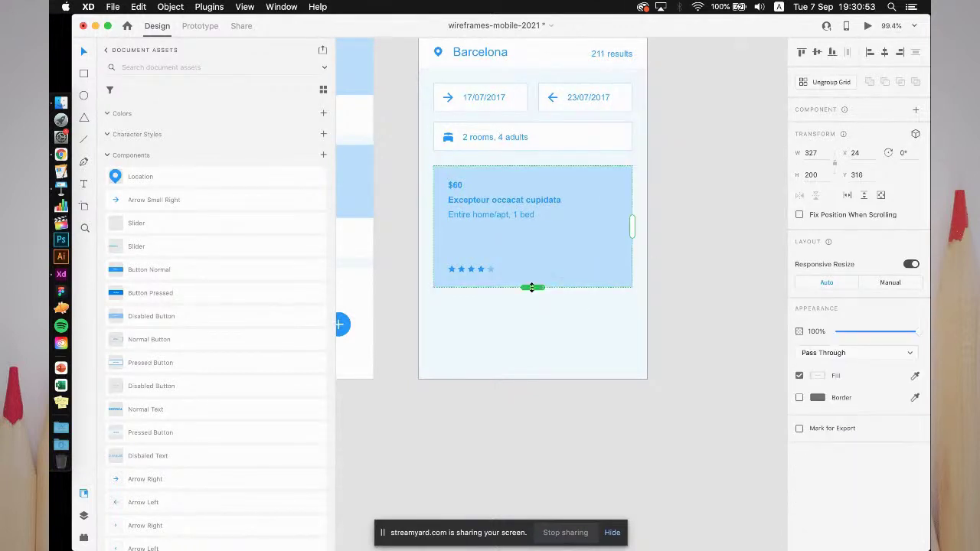
pyautogui.moveTo(533, 288); pyautogui.dragTo(523, 511)
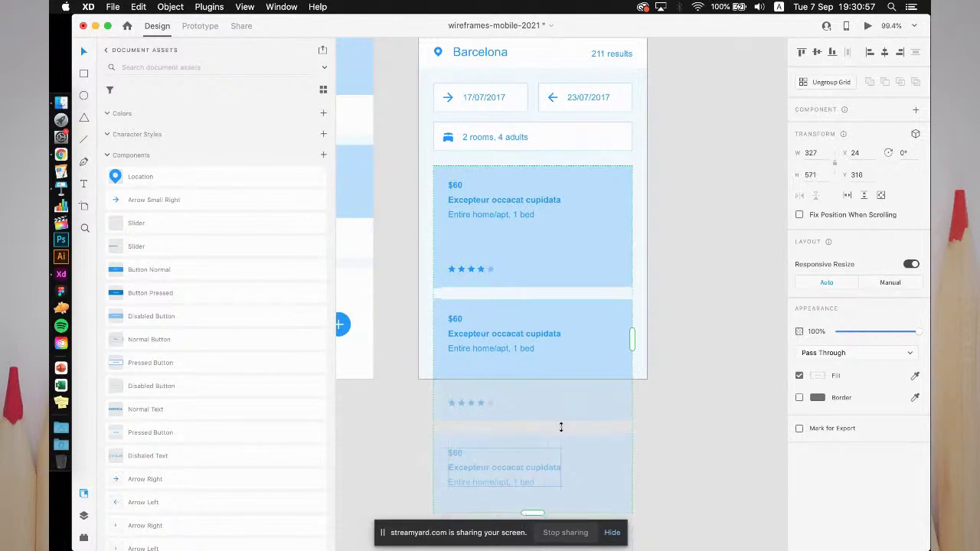
# - Extend the listing card grid downward to a height of about 655 and return to the 7 Photos & Video artboard
pyautogui.scroll(-3, 564, 418)
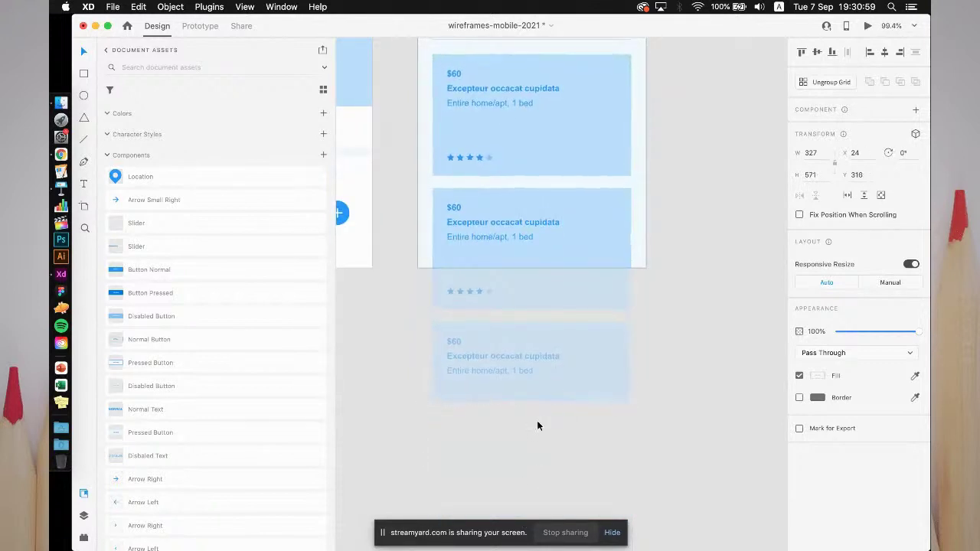
pyautogui.press('super+c')
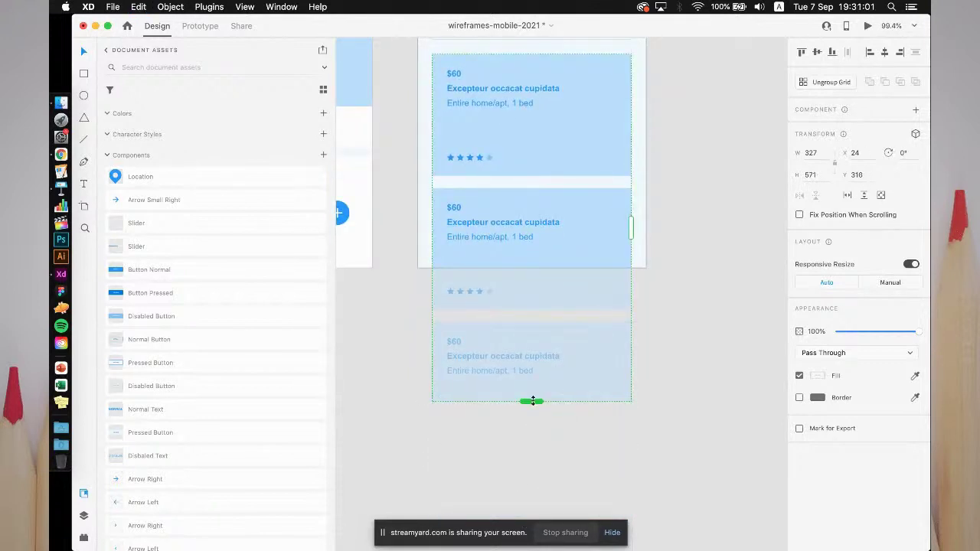
pyautogui.moveTo(531, 401); pyautogui.dragTo(532, 452)
pyautogui.scroll(3, 443, 179)
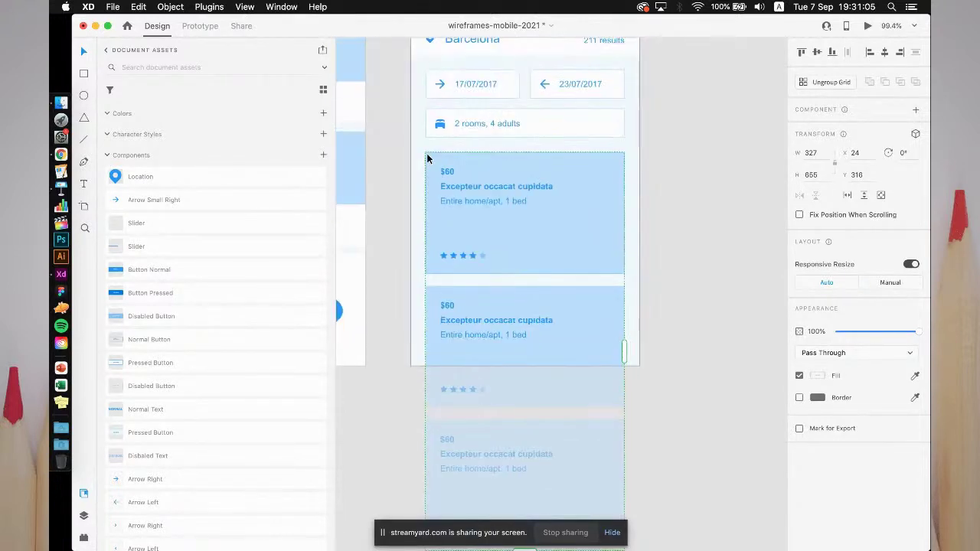
pyautogui.hscroll(-5, 426, 153)
# - Switch to the Keynote presentation, play its slideshow and advance through the Auto-Animate slides to How it works
pyautogui.press('super+Tab')
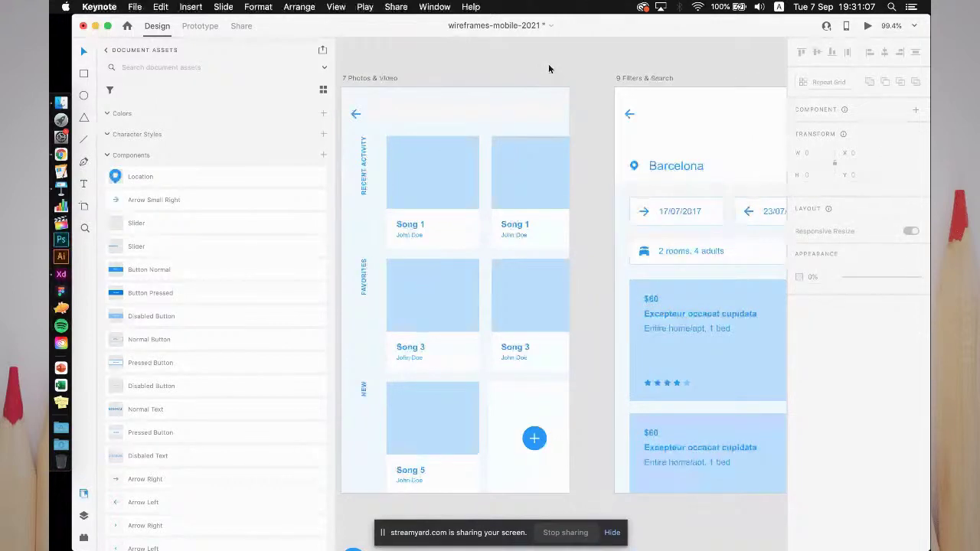
pyautogui.press('alt+super+p')
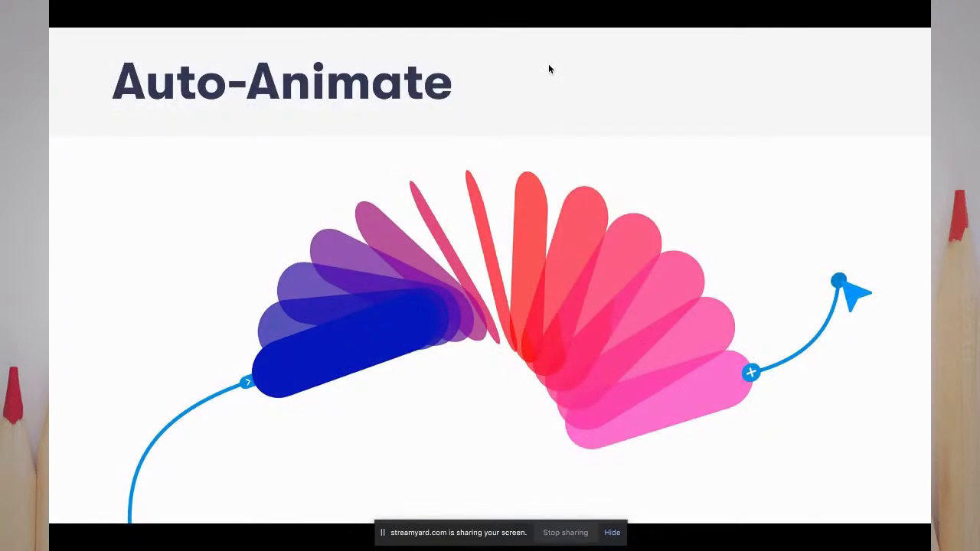
pyautogui.press('Right')
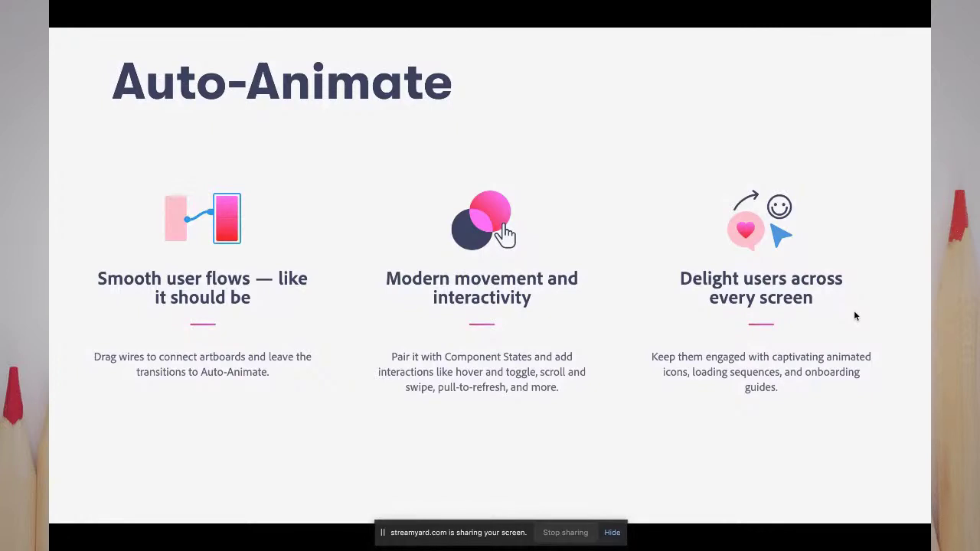
pyautogui.press('Right')
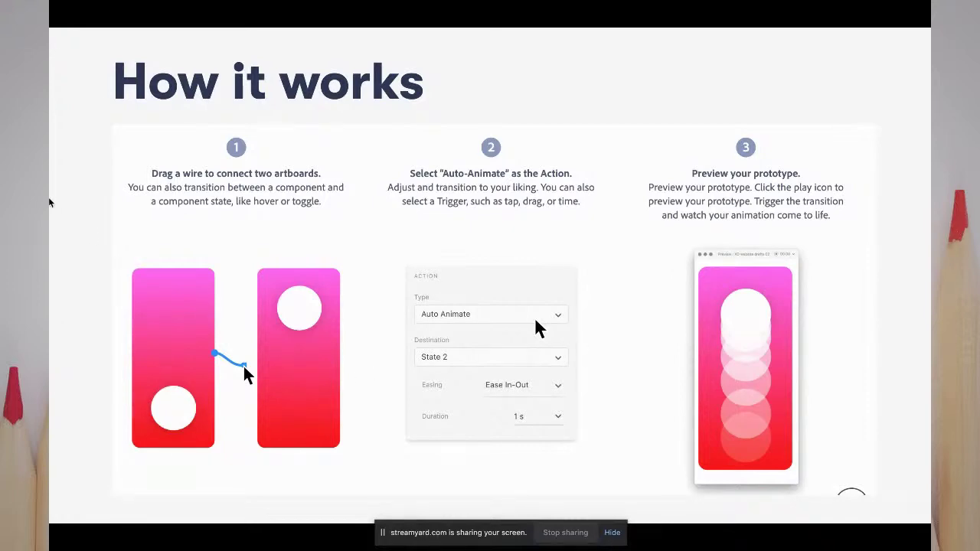
# - Return to Adobe XD and wire the 6 Location & Maps artboard to 6 Location & Maps – 1 in Prototype mode
pyautogui.press('Escape')
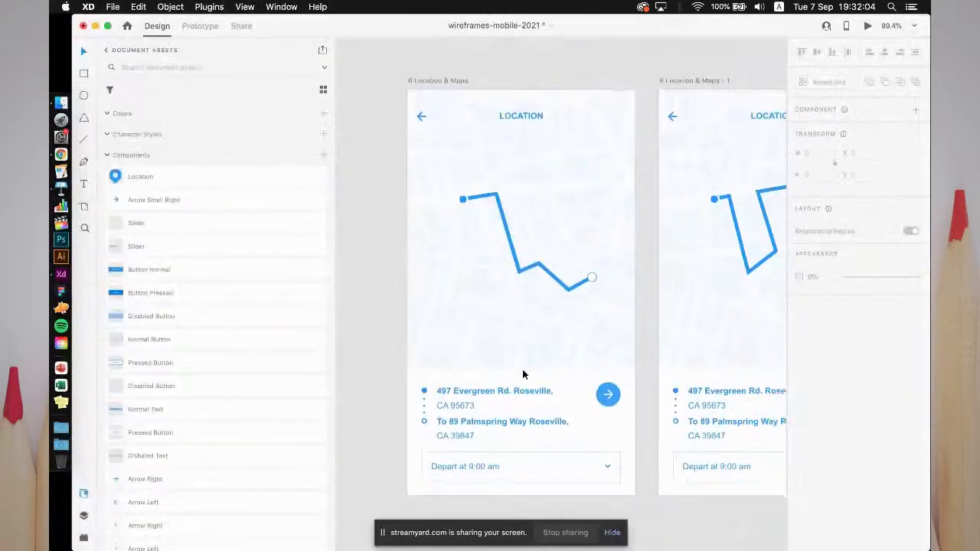
pyautogui.scroll(2, 522, 369)
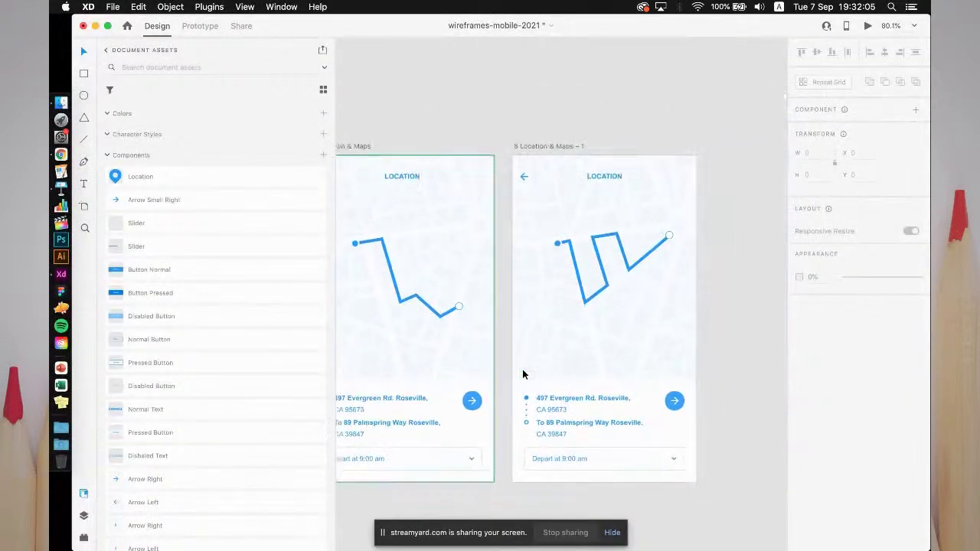
pyautogui.scroll(-3, 522, 369)
pyautogui.hscroll(-2, 522, 369)
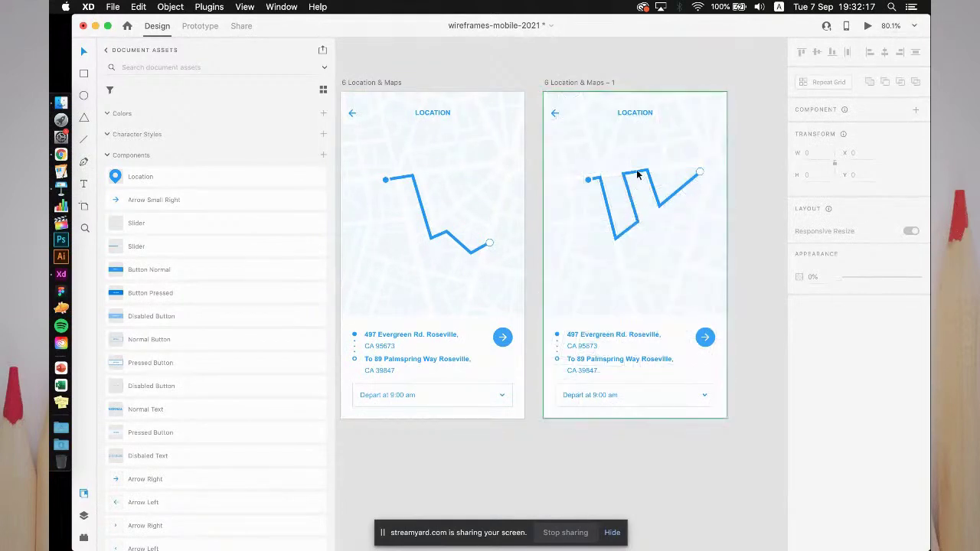
pyautogui.click(203, 27)
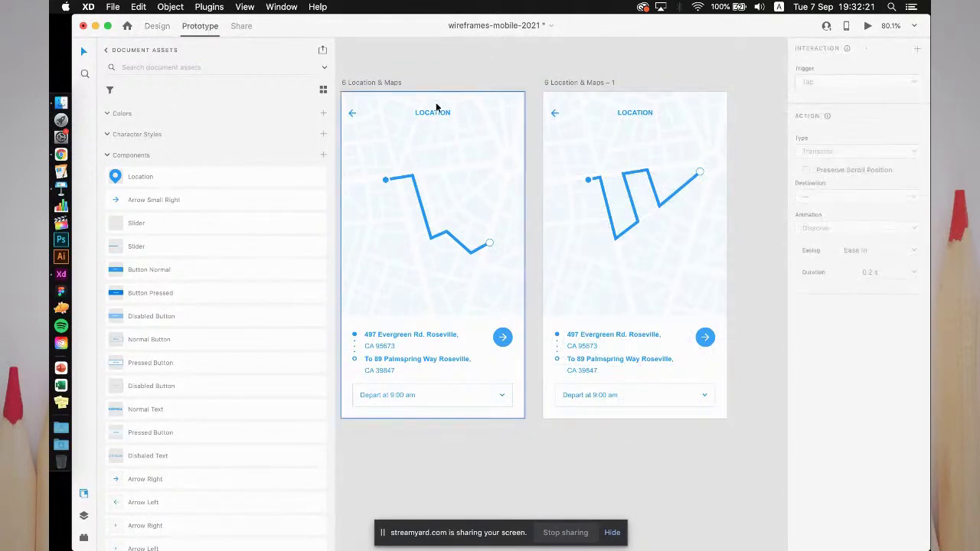
pyautogui.click(389, 83)
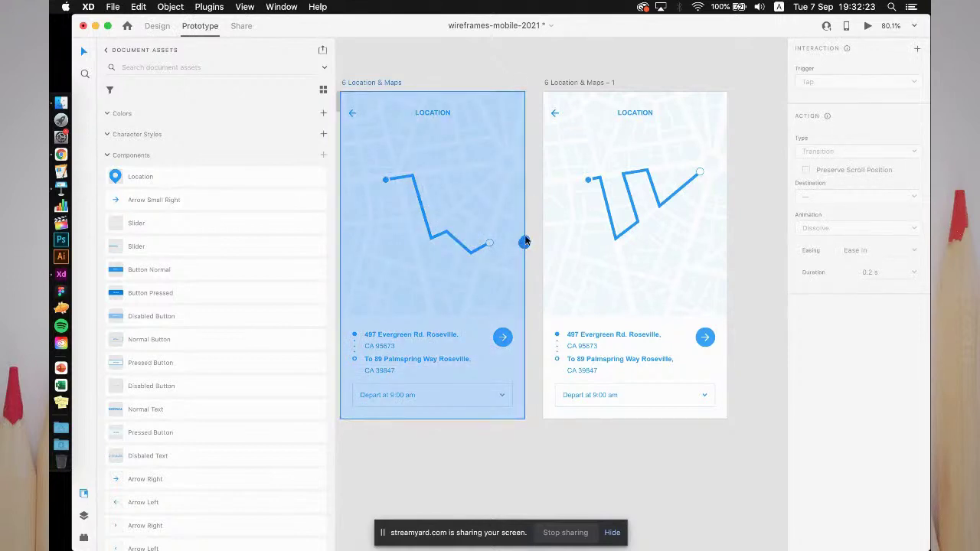
pyautogui.moveTo(524, 242); pyautogui.dragTo(542, 208)
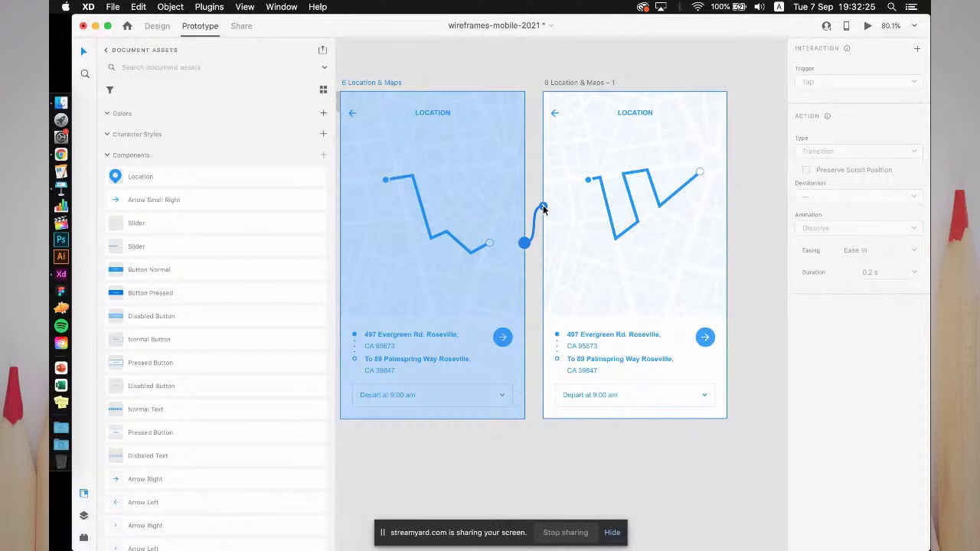
pyautogui.moveTo(542, 209); pyautogui.dragTo(542, 208)
# - Set the action type of the wire between the two Location & Maps artboards to Auto-Animate
pyautogui.click(857, 150)
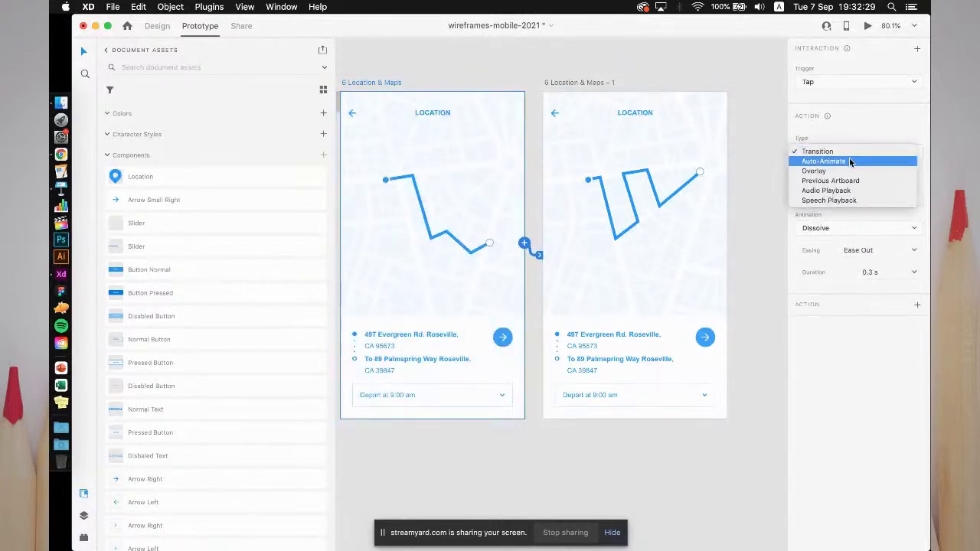
pyautogui.click(849, 161)
pyautogui.hscroll(-2, 743, 83)
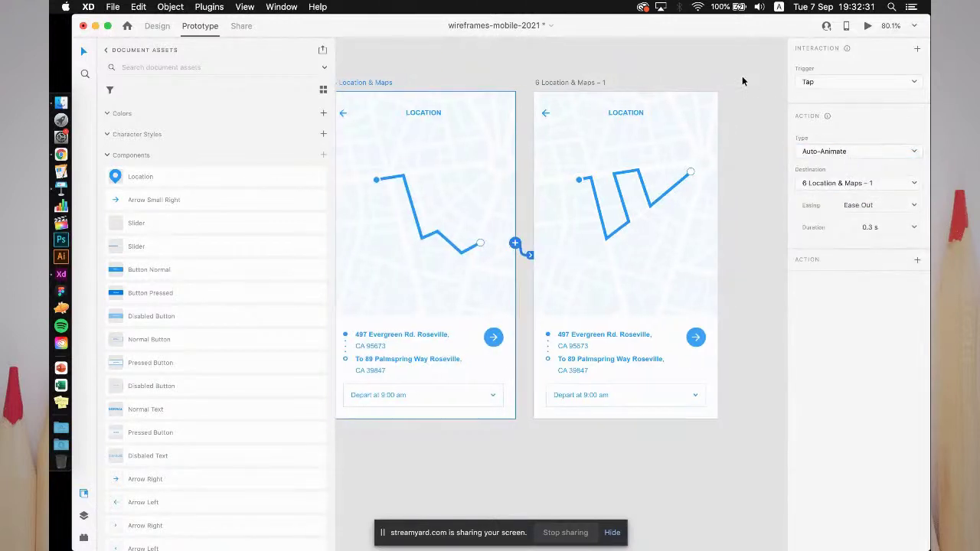
# - Preview the 6 Location & Maps prototype, trigger the route transition several times and close the preview
pyautogui.click(867, 26)
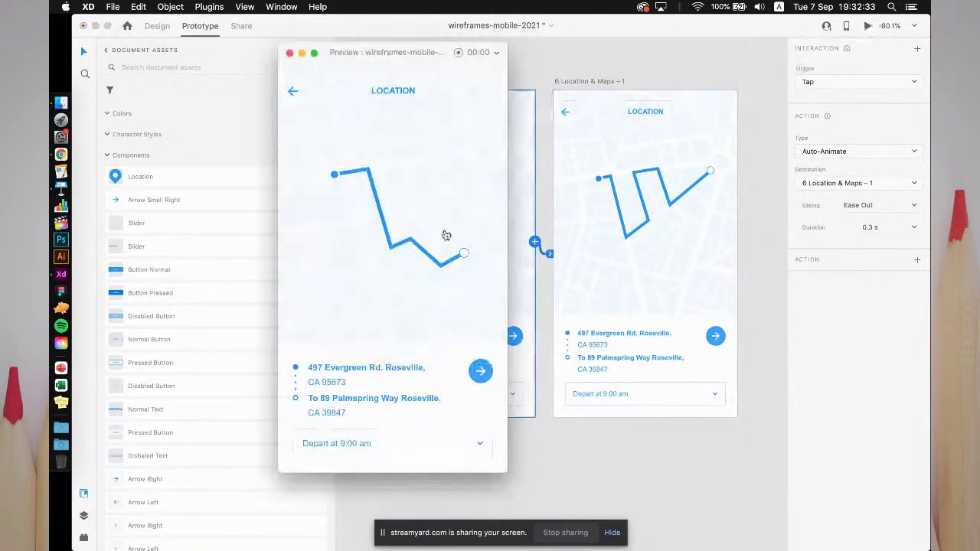
pyautogui.click(445, 228)
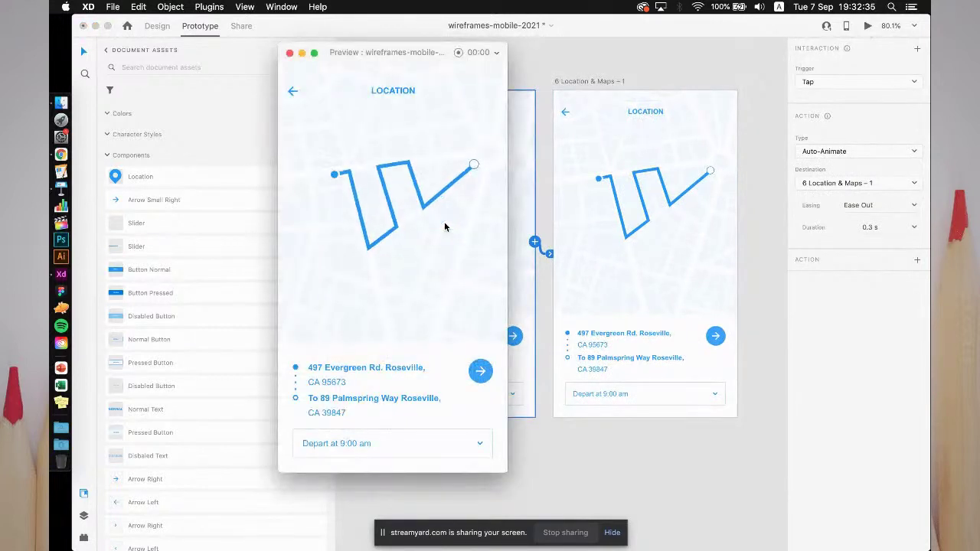
pyautogui.click(444, 224)
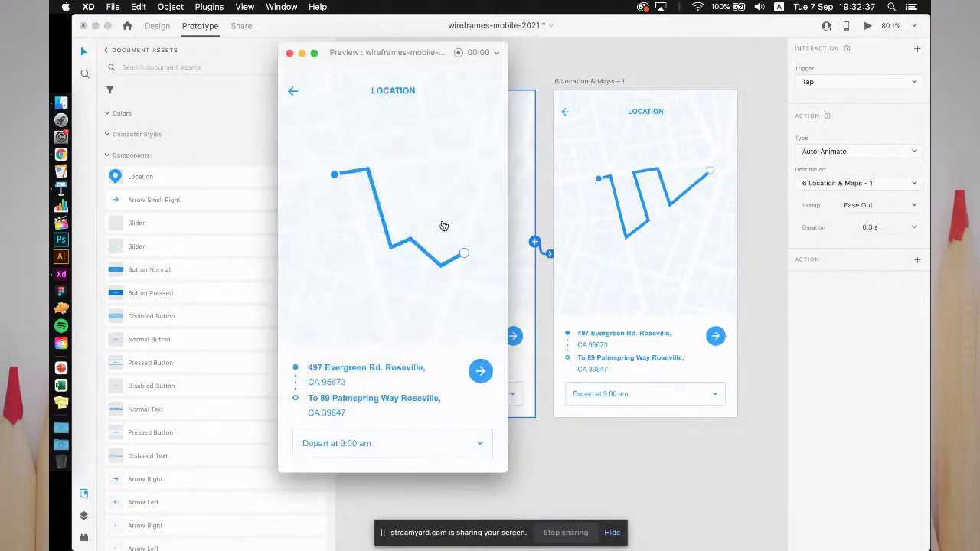
pyautogui.click(442, 225)
pyautogui.click(443, 225)
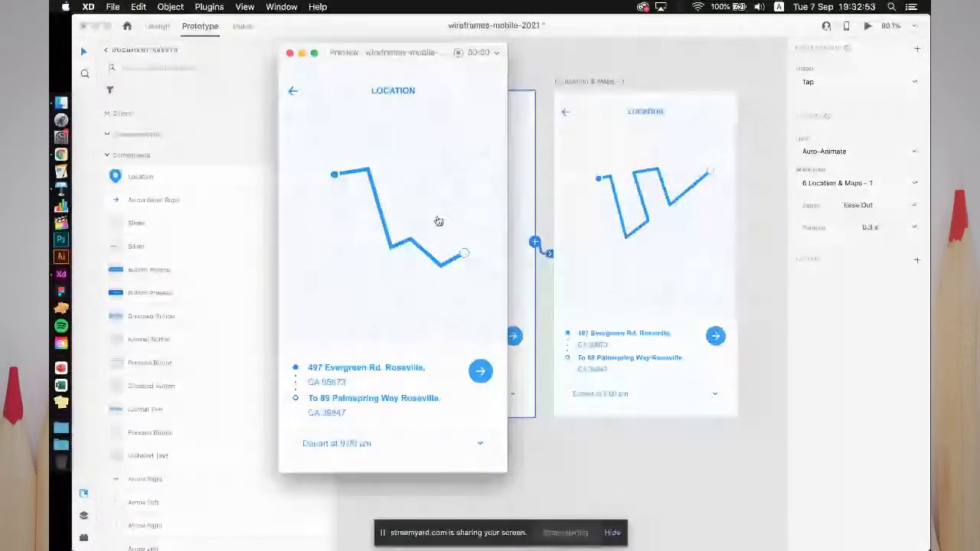
pyautogui.click(432, 220)
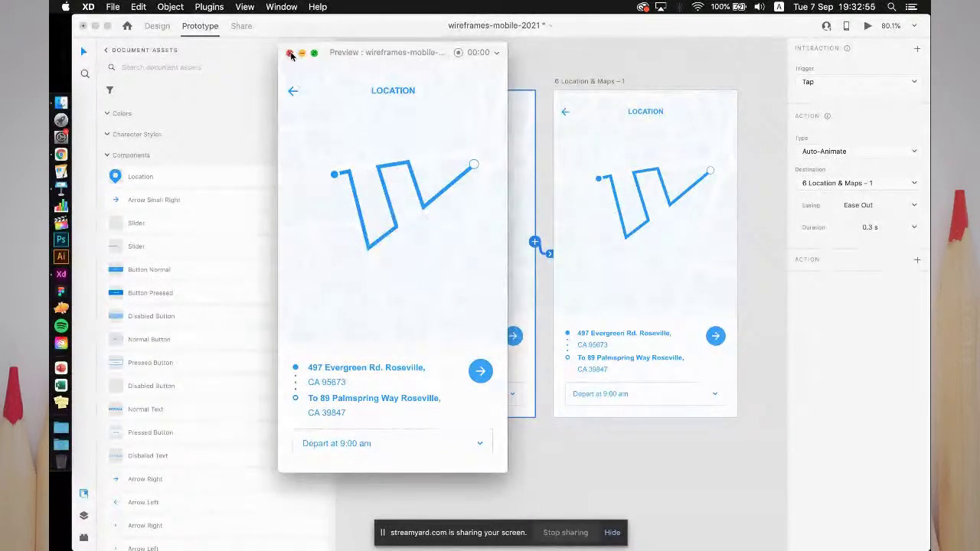
pyautogui.click(290, 53)
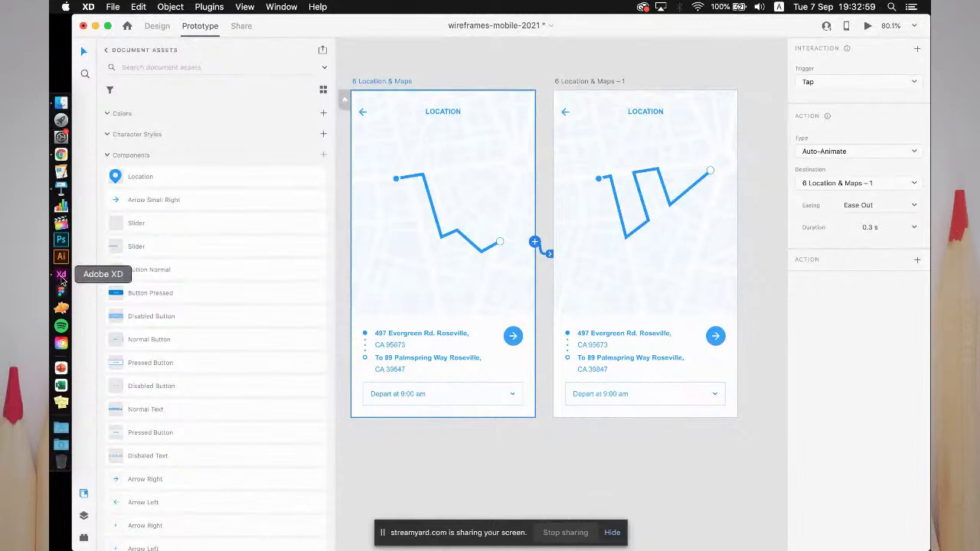
# - Switch to the Keynote slideshow and advance past the Auto-Animate How it works slide
pyautogui.press('super+Tab')
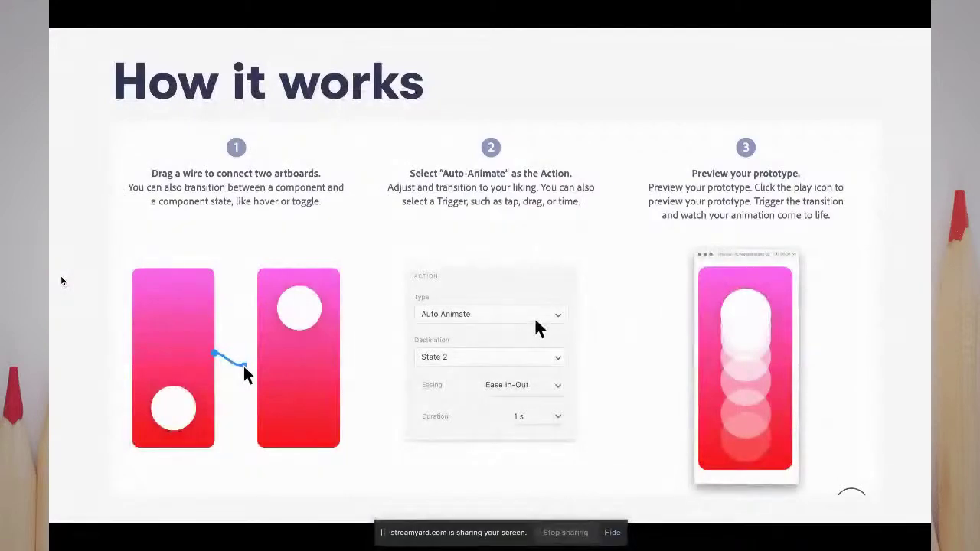
pyautogui.press('Right')
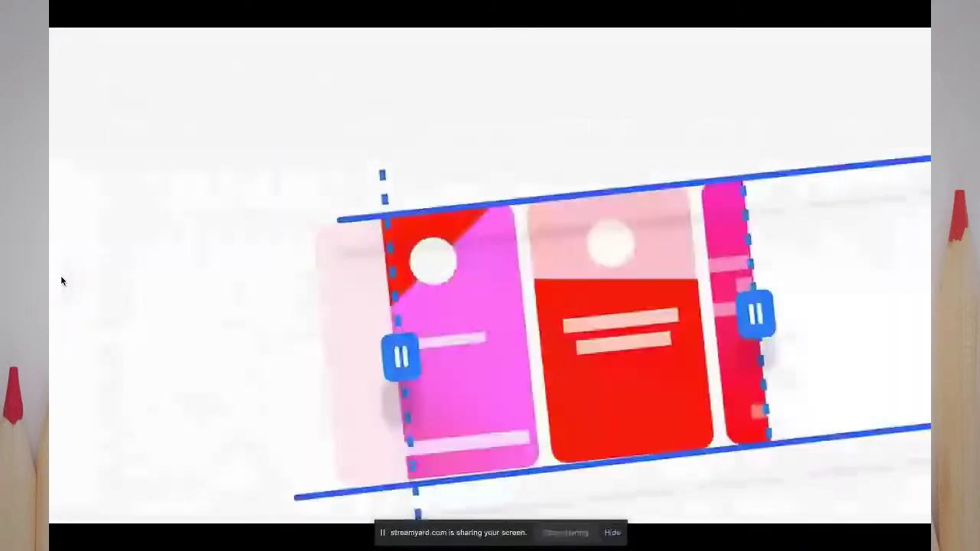
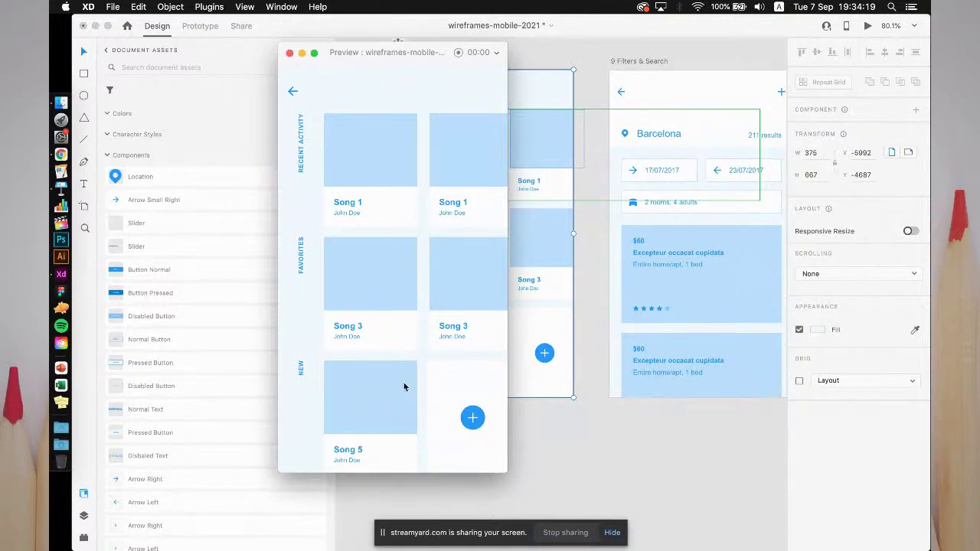
# - Close the preview and make the Song 1 and Song 3 repeat grids on 7 Photos & Video horizontal scroll groups
pyautogui.click(289, 54)
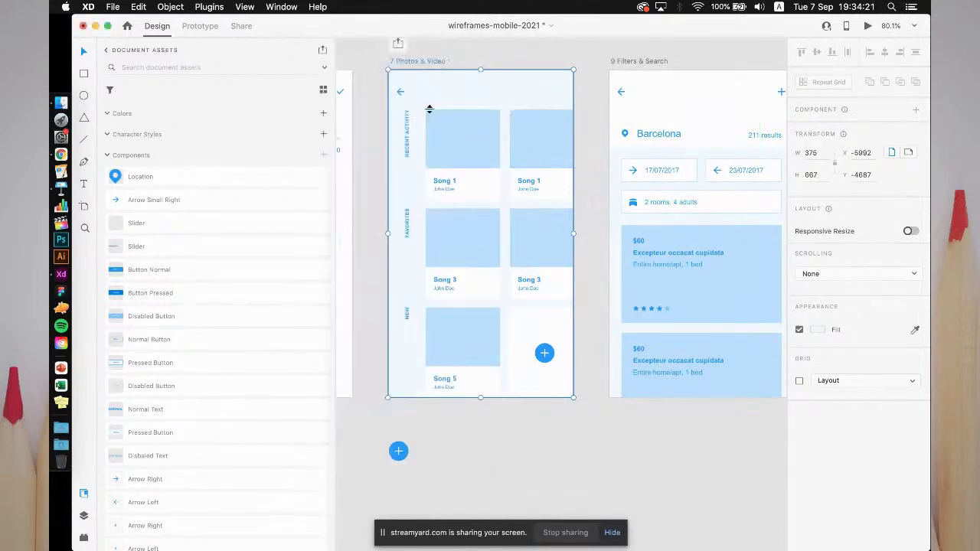
pyautogui.click(496, 172)
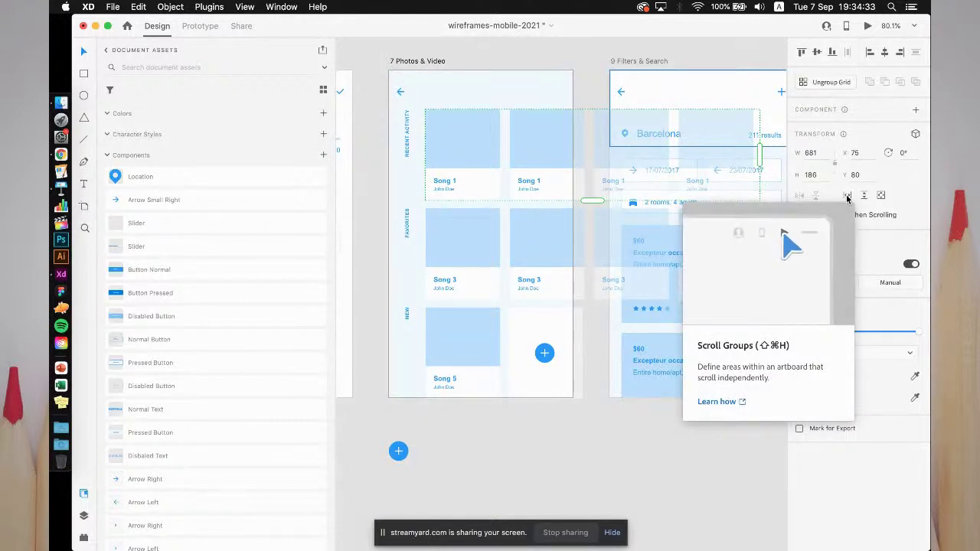
pyautogui.click(846, 197)
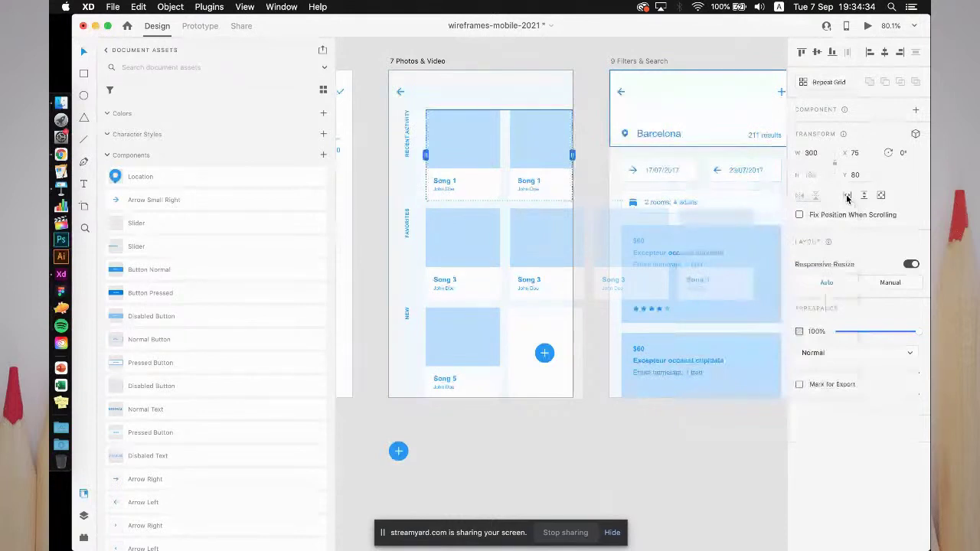
pyautogui.click(503, 271)
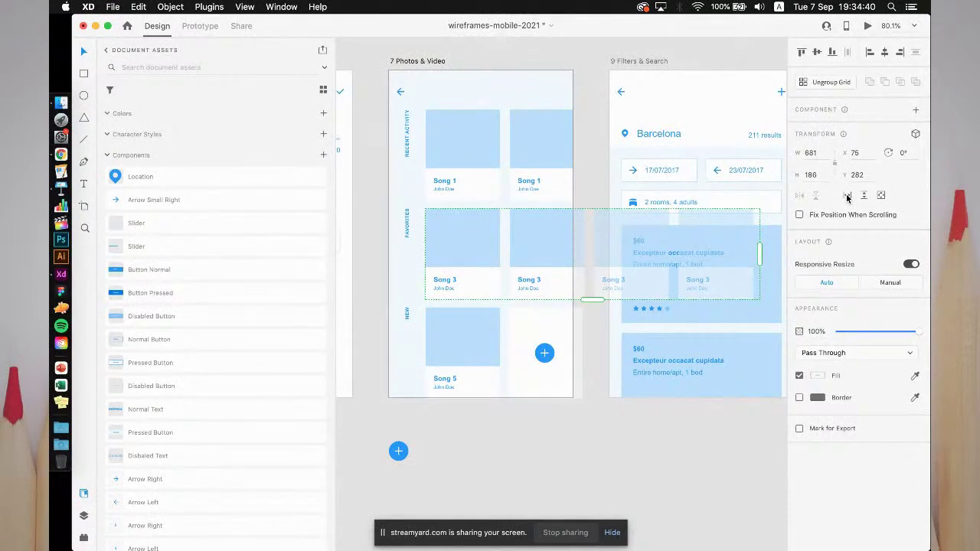
# - Preview the 7 Photos & Video artboard, scroll its song rows horizontally back and forth, and close the preview
pyautogui.press('super+Return')
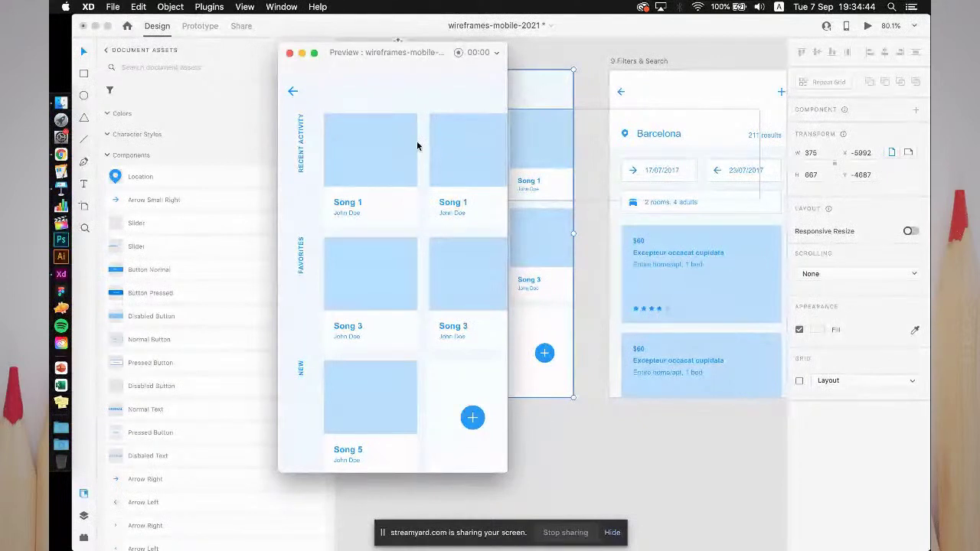
pyautogui.hscroll(2, 418, 146)
pyautogui.hscroll(2, 365, 273)
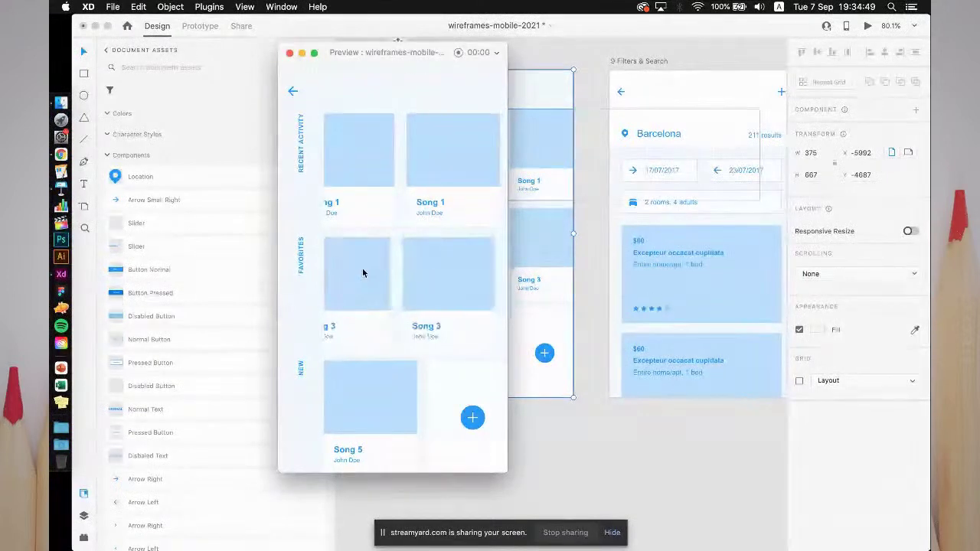
pyautogui.hscroll(-2, 365, 274)
pyautogui.hscroll(-2, 413, 160)
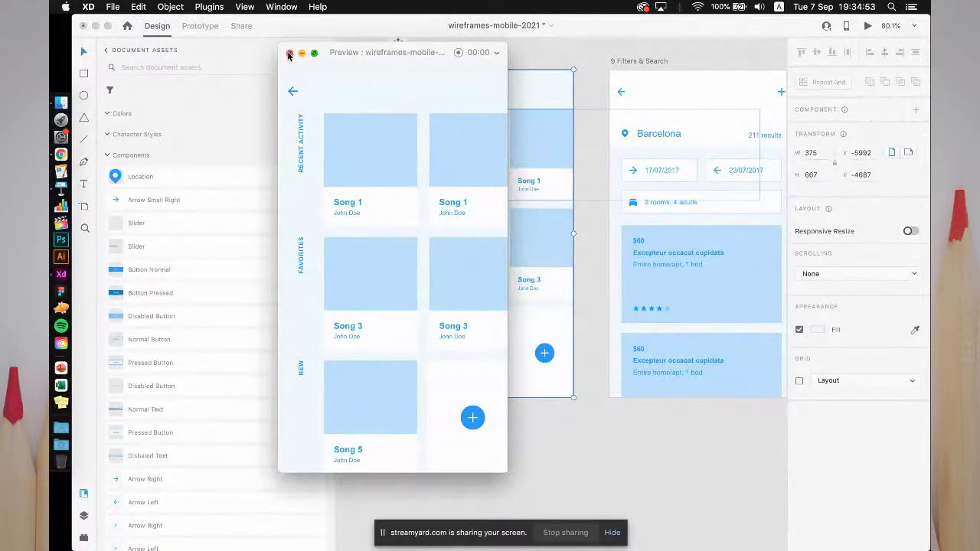
pyautogui.click(288, 53)
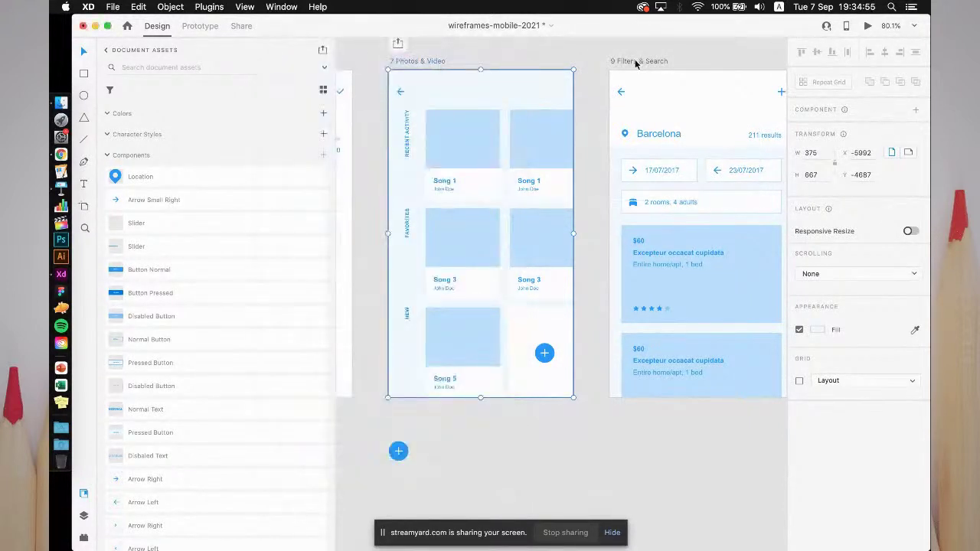
# - Make the $60 listing repeat grid on the 9 Filters & Search artboard a vertical scroll group
pyautogui.click(635, 63)
pyautogui.hscroll(10, 635, 64)
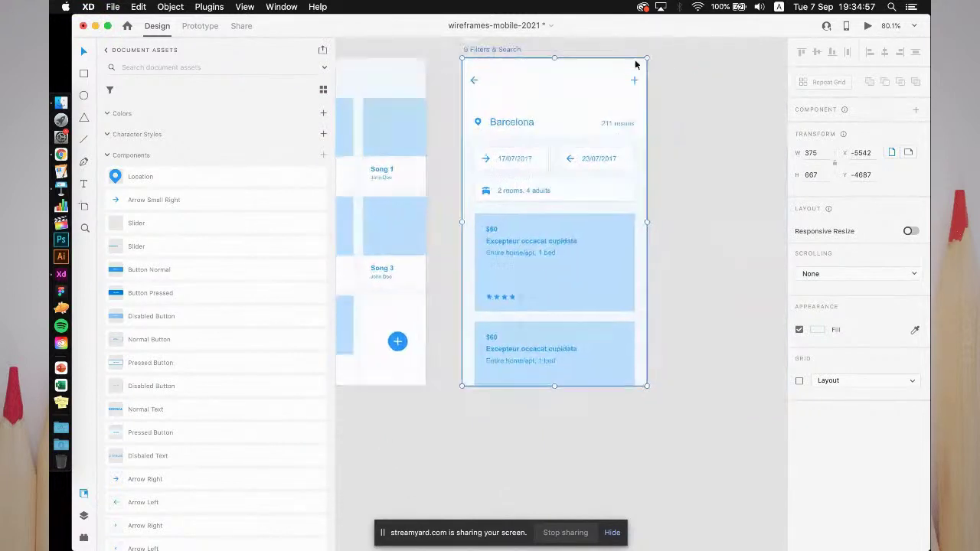
pyautogui.click(492, 295)
pyautogui.scroll(-2, 492, 296)
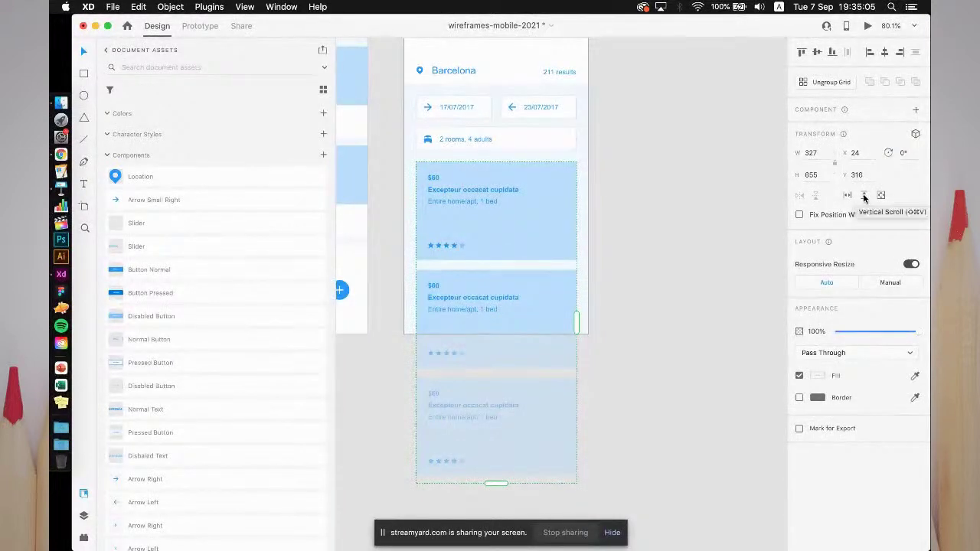
pyautogui.click(863, 196)
pyautogui.scroll(3, 611, 181)
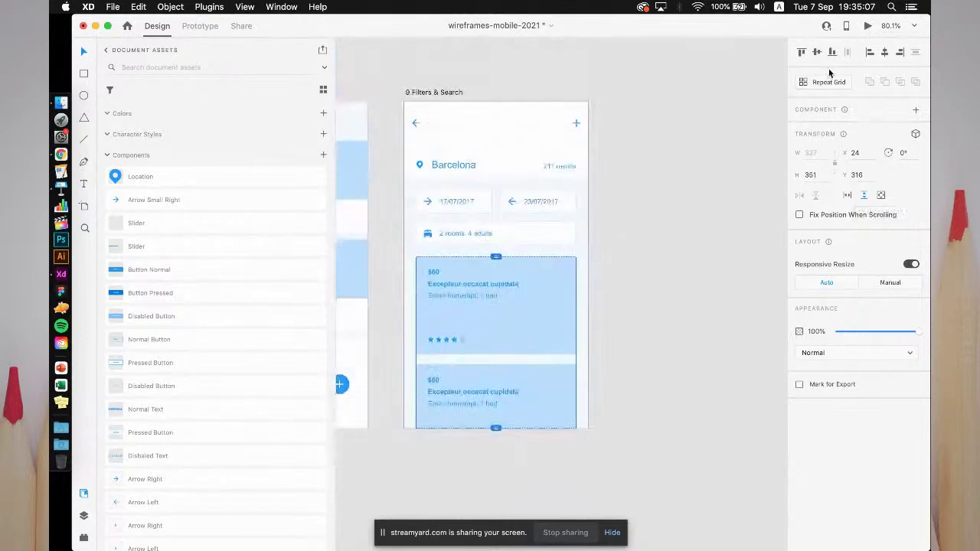
# - Preview the 9 Filters & Search artboard and scroll its listing cards up and down
pyautogui.click(429, 92)
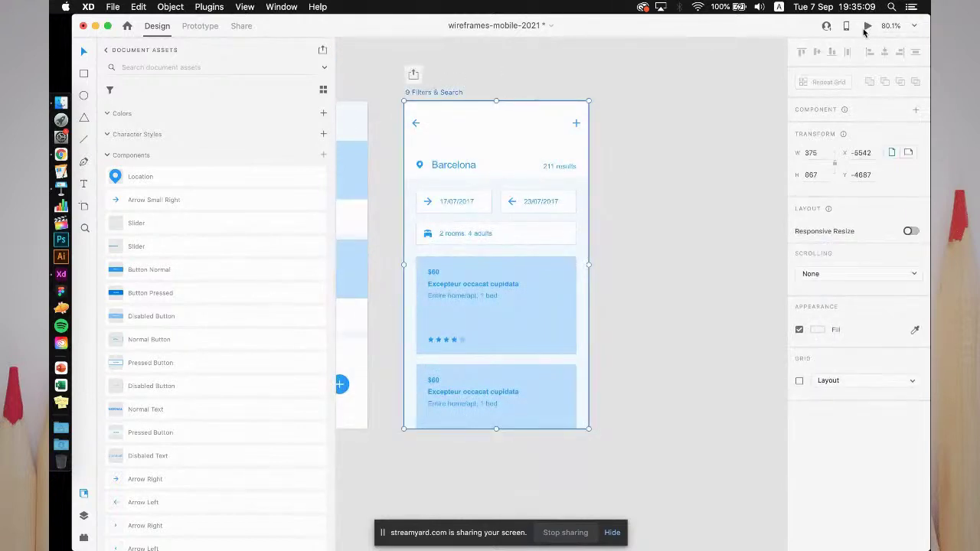
pyautogui.click(867, 26)
pyautogui.scroll(-4, 344, 316)
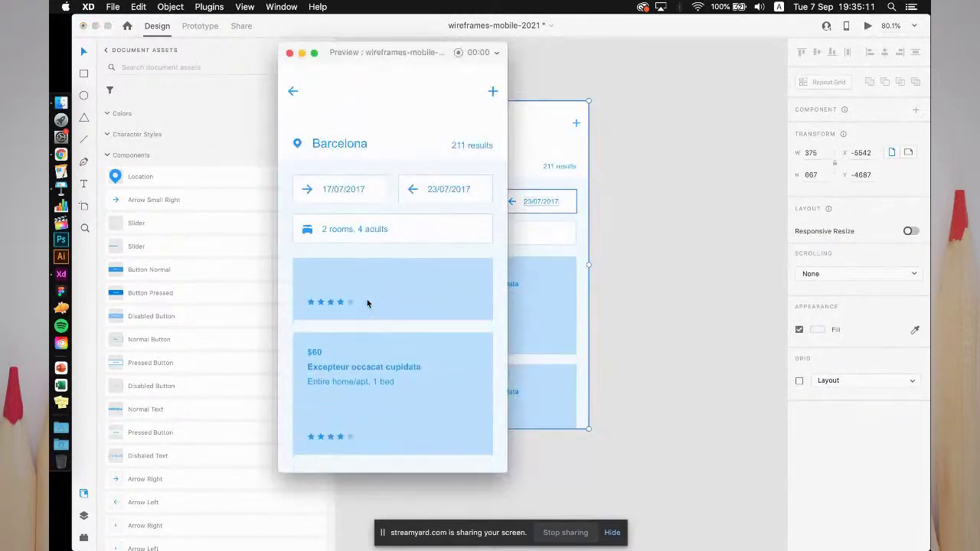
pyautogui.scroll(5, 367, 303)
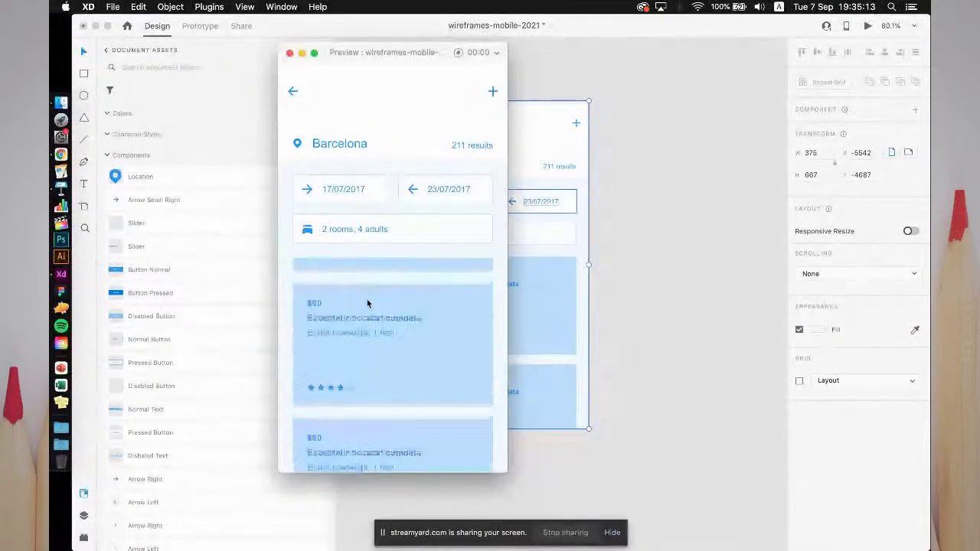
pyautogui.scroll(-2, 367, 303)
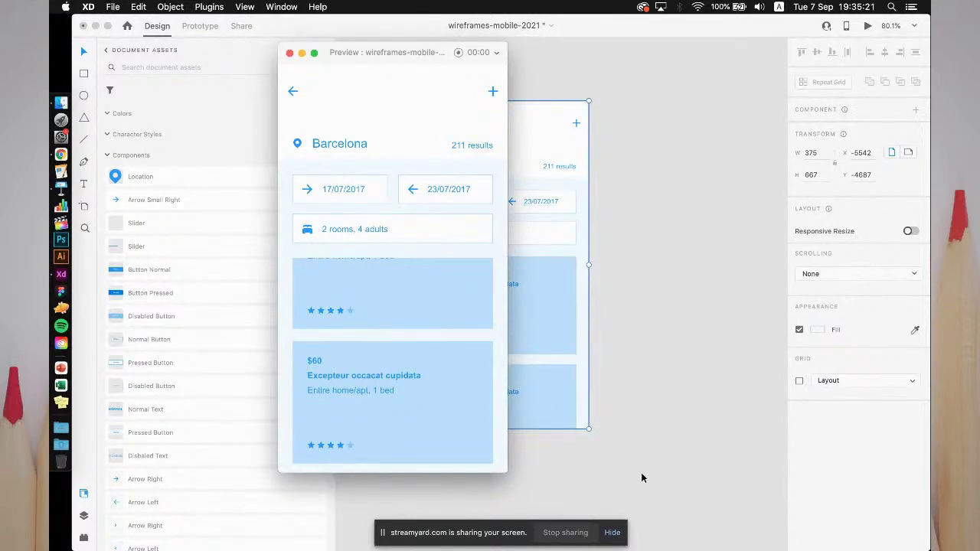
# - Switch to the Keynote slideshow and advance through the Coediting slides to How it works
pyautogui.press('super+Tab')
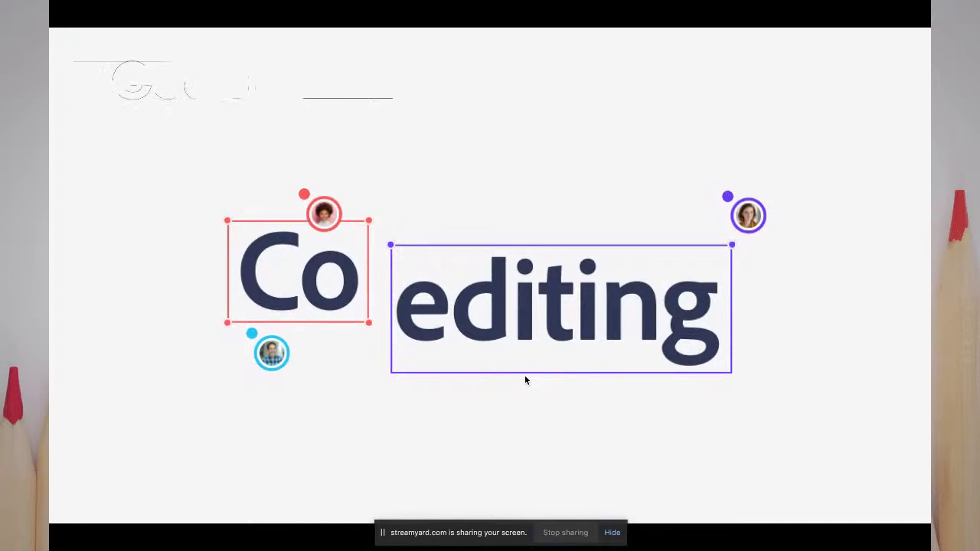
pyautogui.press('Right')
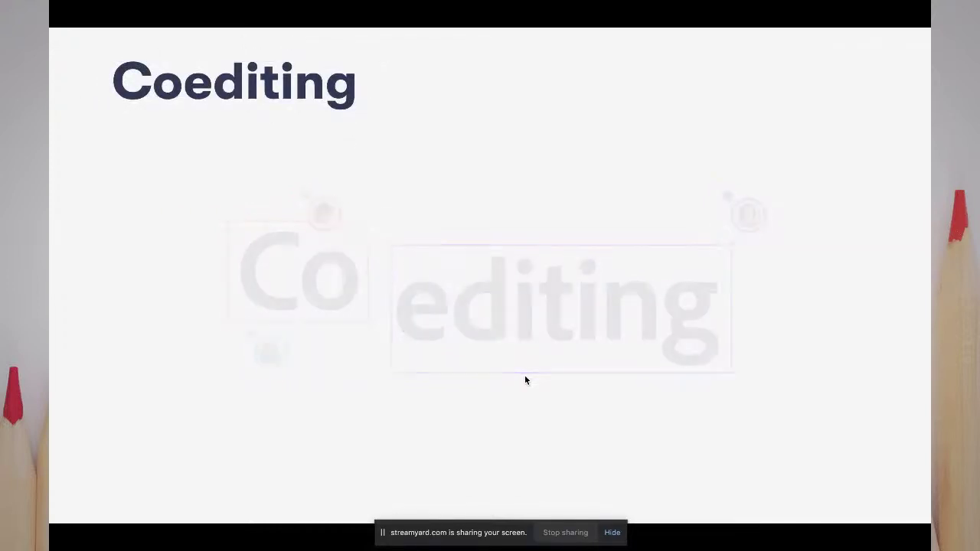
pyautogui.press('Right')
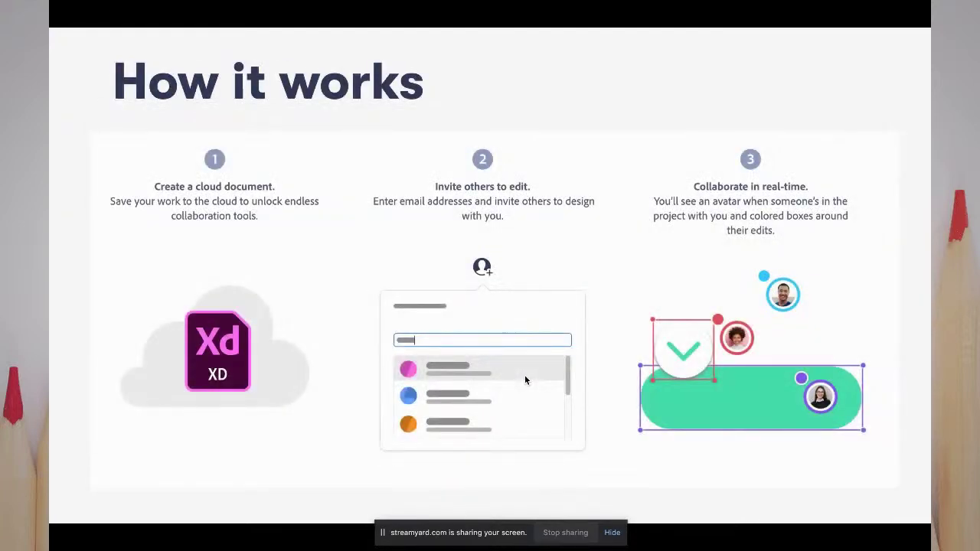
# - Revisit the Coediting overview slide, return to the How it works slide and end the slideshow
pyautogui.press('Left')
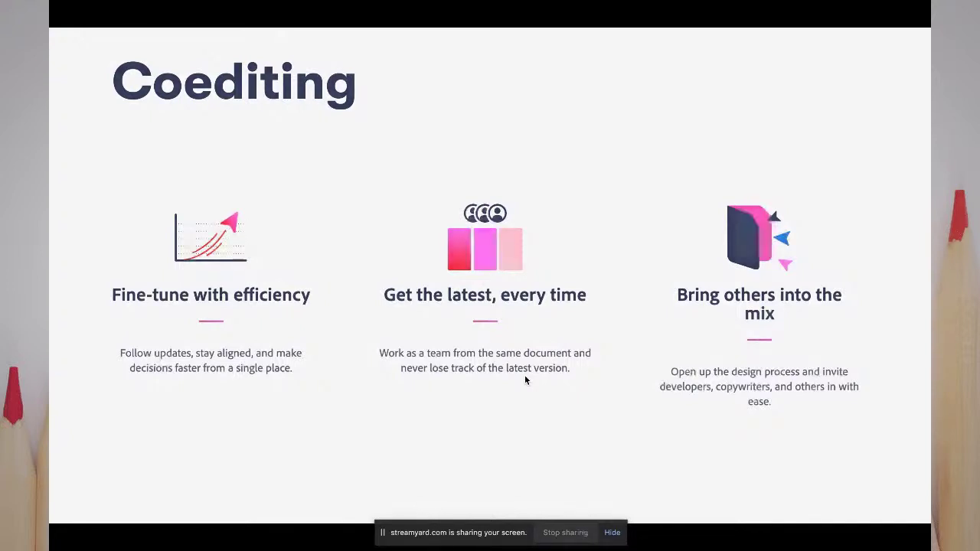
pyautogui.press('Right')
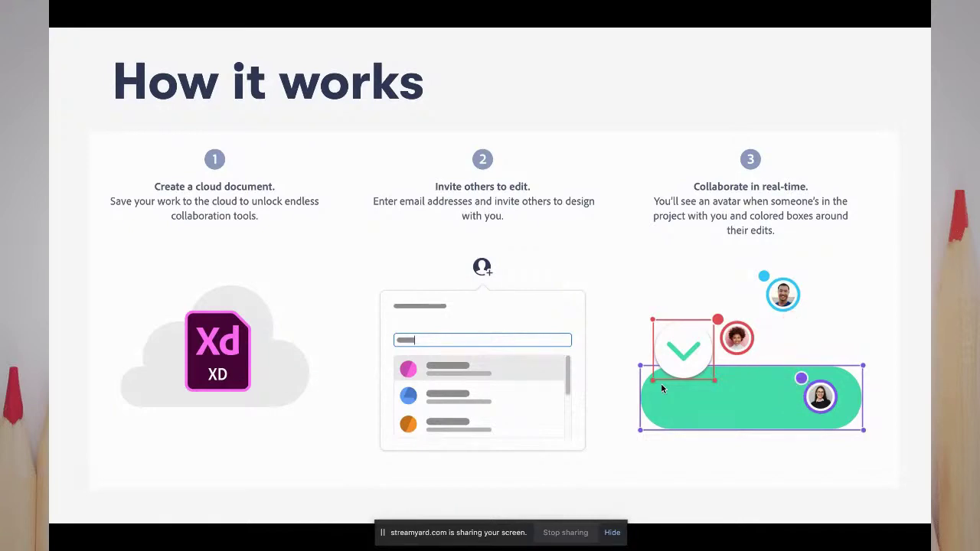
pyautogui.press('Escape')
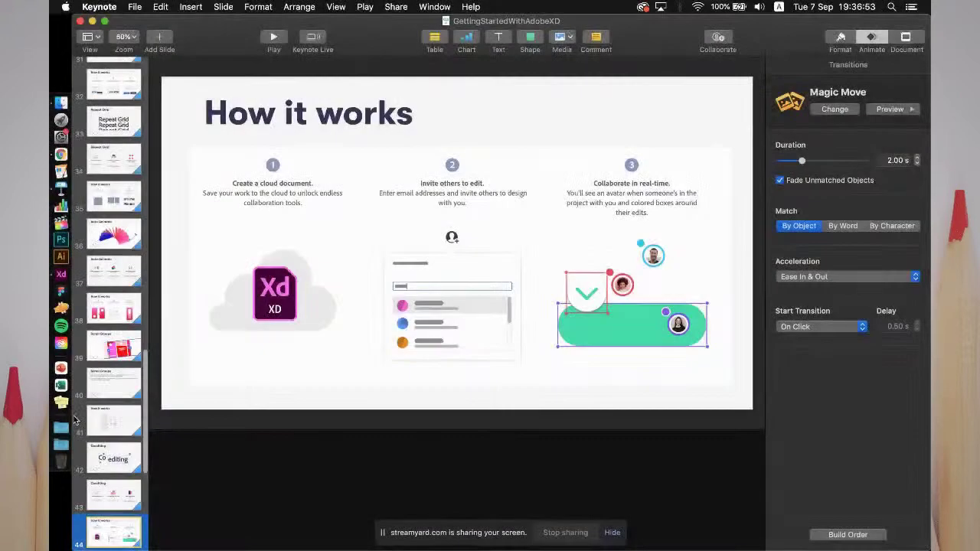
# - Switch to Adobe XD, save wireframes-mobile-2021 as a cloud document and activate the Add People field for inviting editors
pyautogui.click(62, 276)
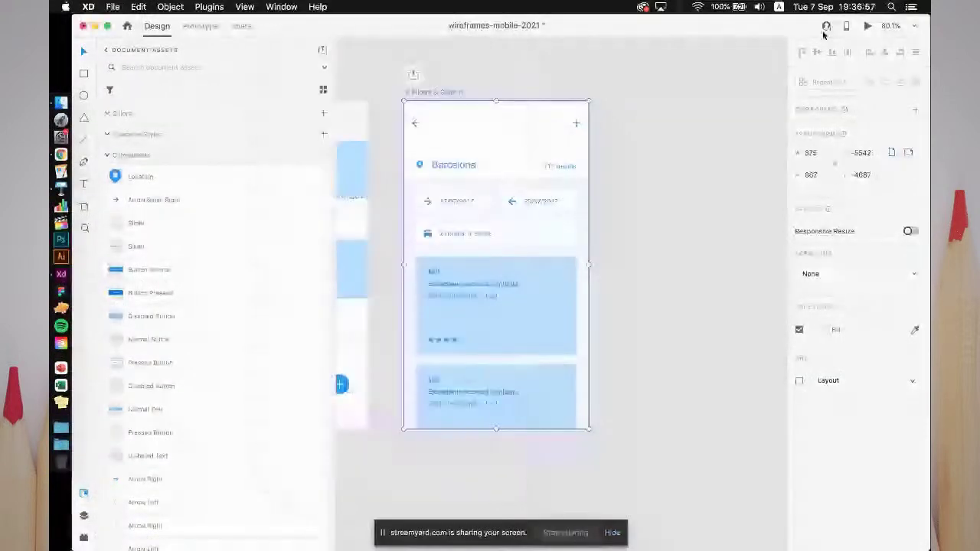
pyautogui.click(825, 27)
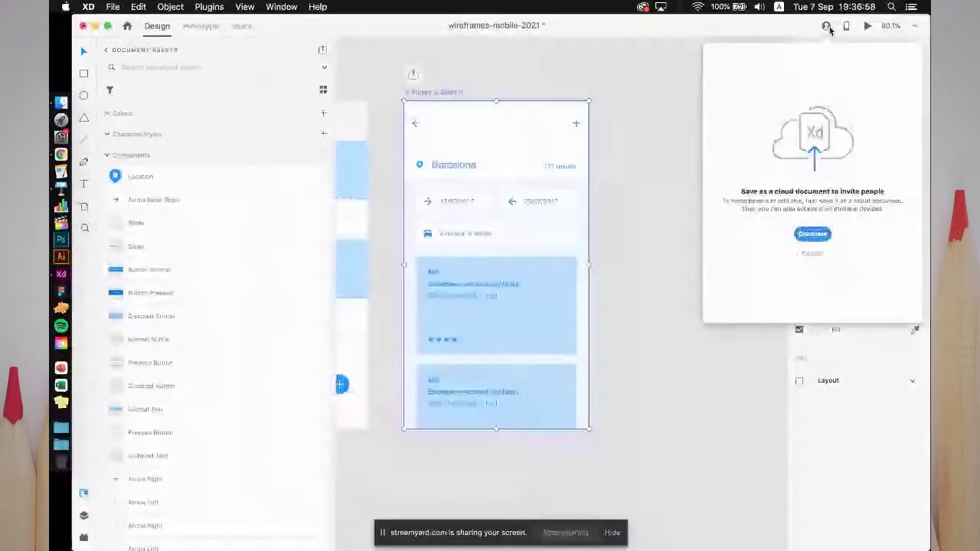
pyautogui.click(813, 233)
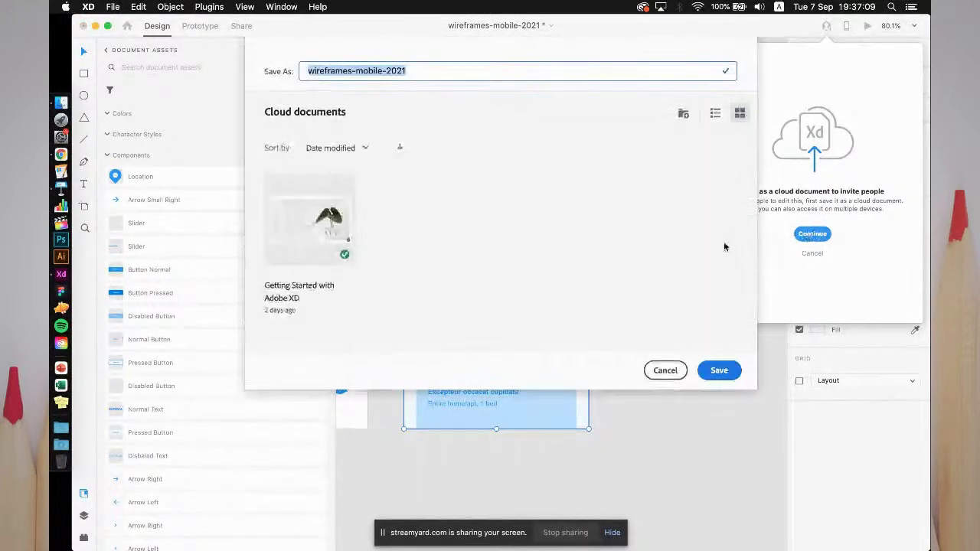
pyautogui.click(700, 372)
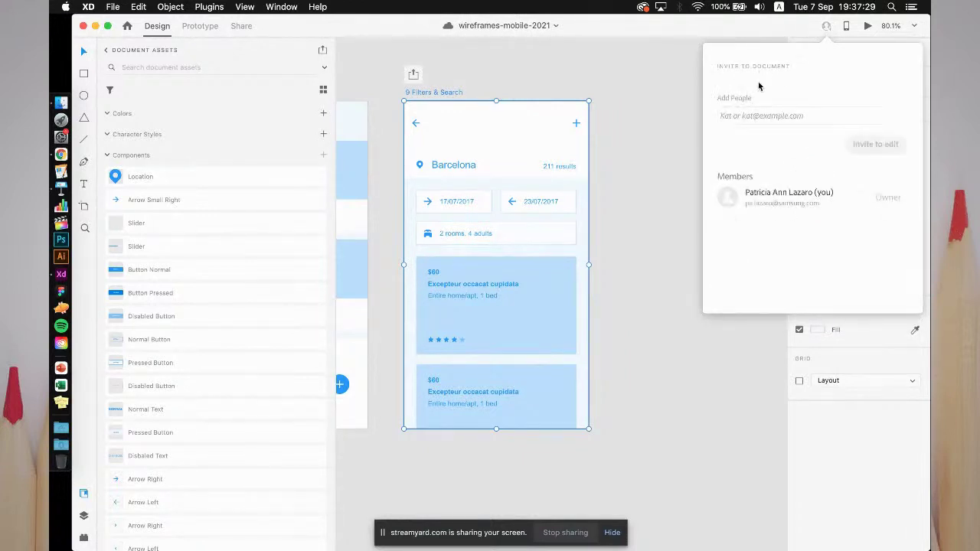
pyautogui.click(740, 113)
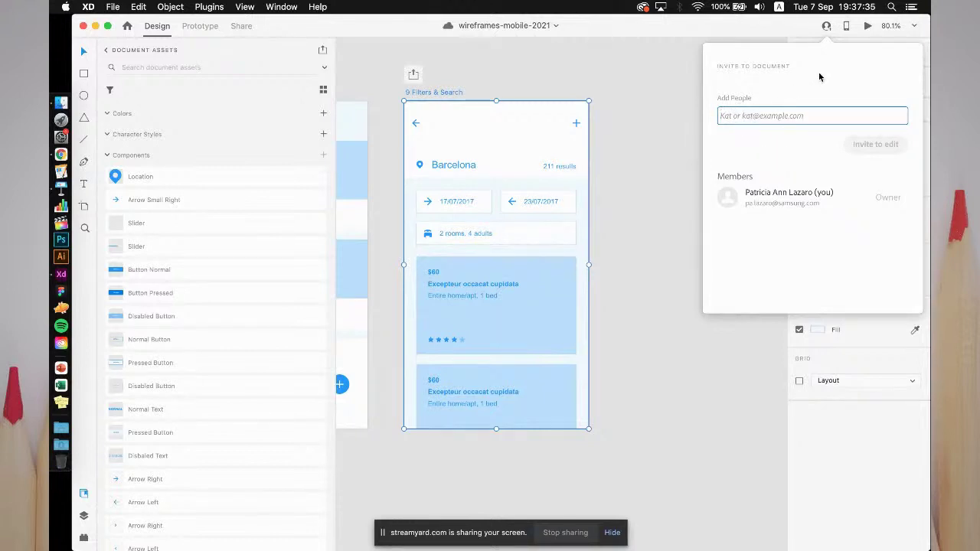
# - Switch to the Keynote slideshow, advance through the Share Links slides to How it works and end the show
pyautogui.press('super+Tab')
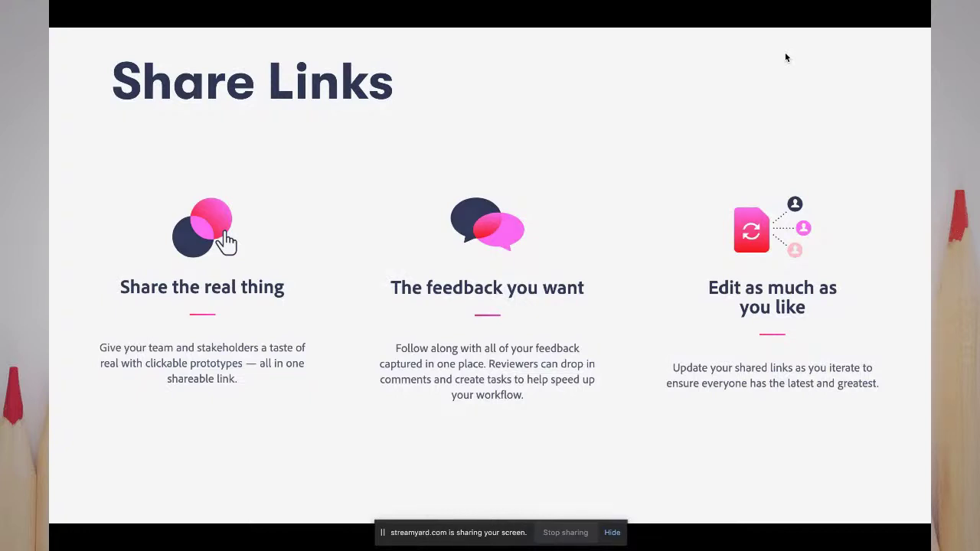
pyautogui.press('Right')
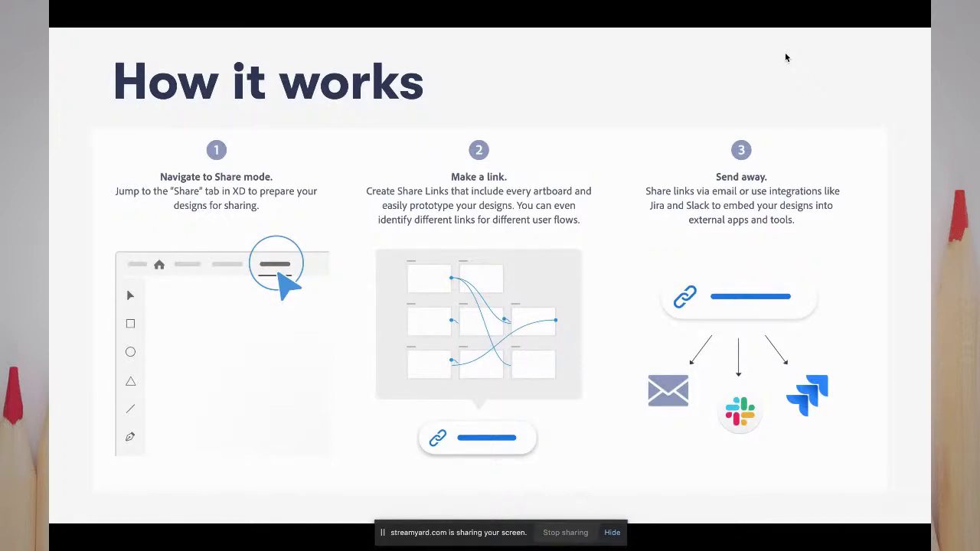
pyautogui.press('Escape')
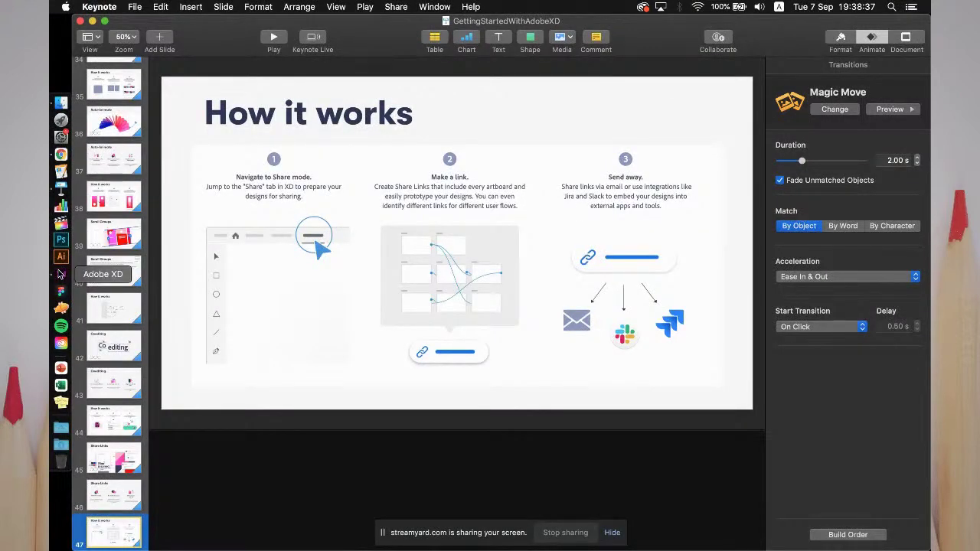
# - Switch to Adobe XD's Share mode with all artboards in view and choose Design Review as the link's view setting
pyautogui.click(61, 274)
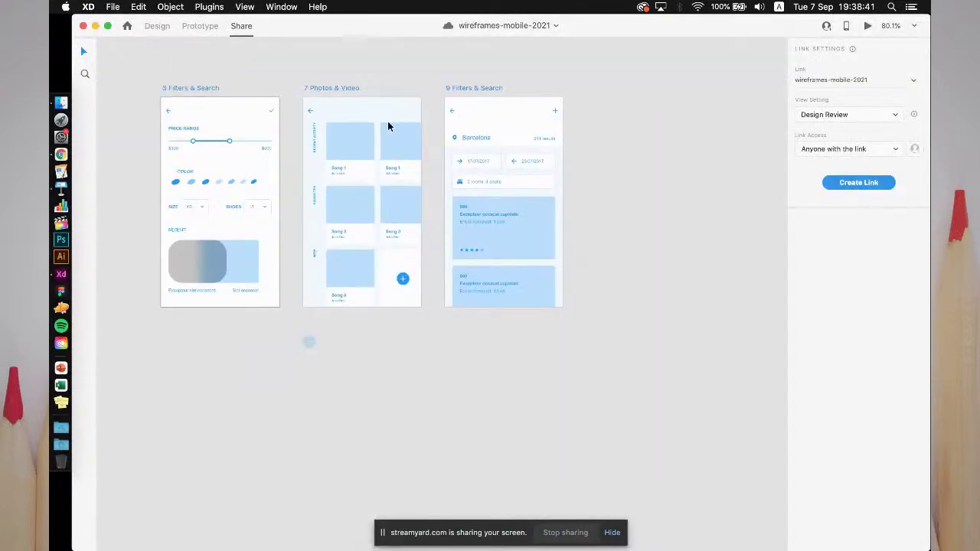
pyautogui.press('super+0')
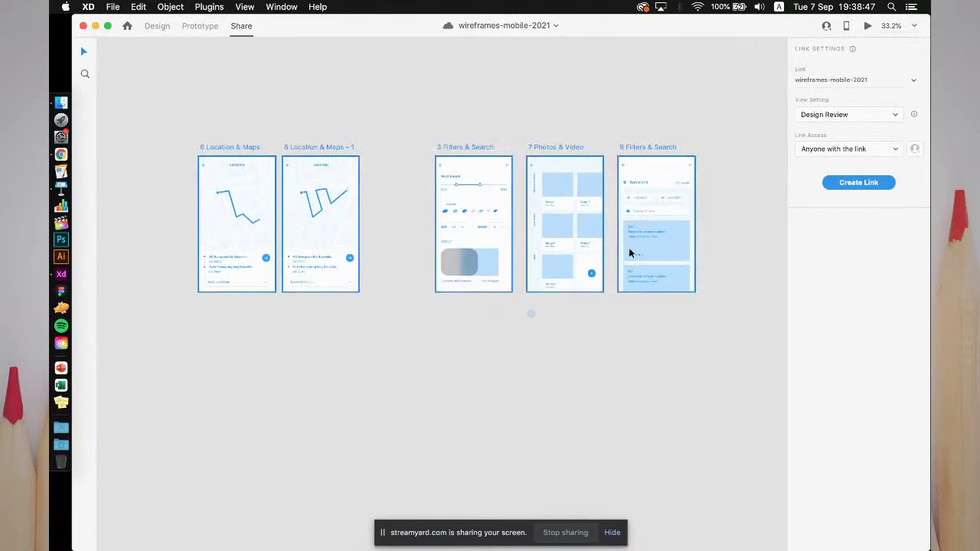
pyautogui.click(870, 114)
pyautogui.click(871, 115)
pyautogui.click(860, 116)
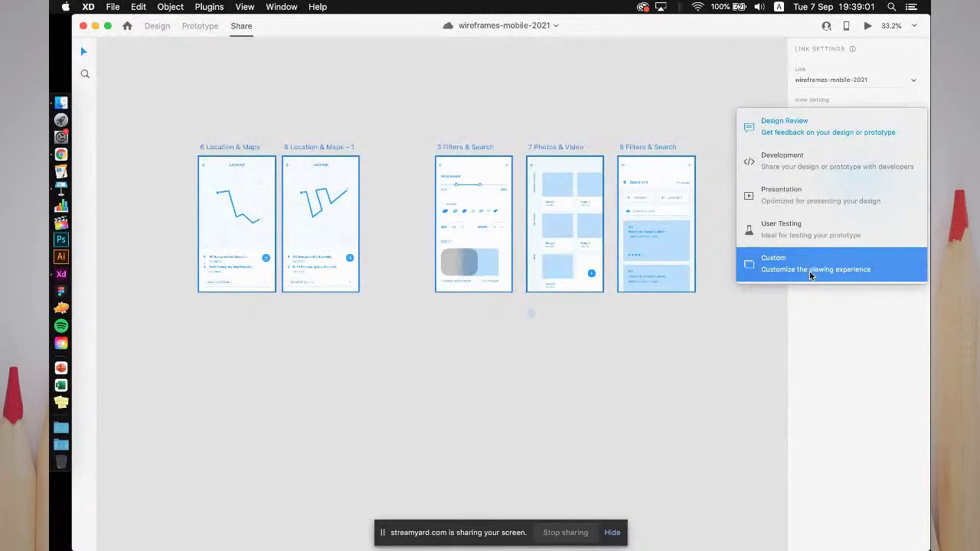
pyautogui.click(814, 129)
# - Try the Only invited people link access and return it to Anyone with the link
pyautogui.click(848, 151)
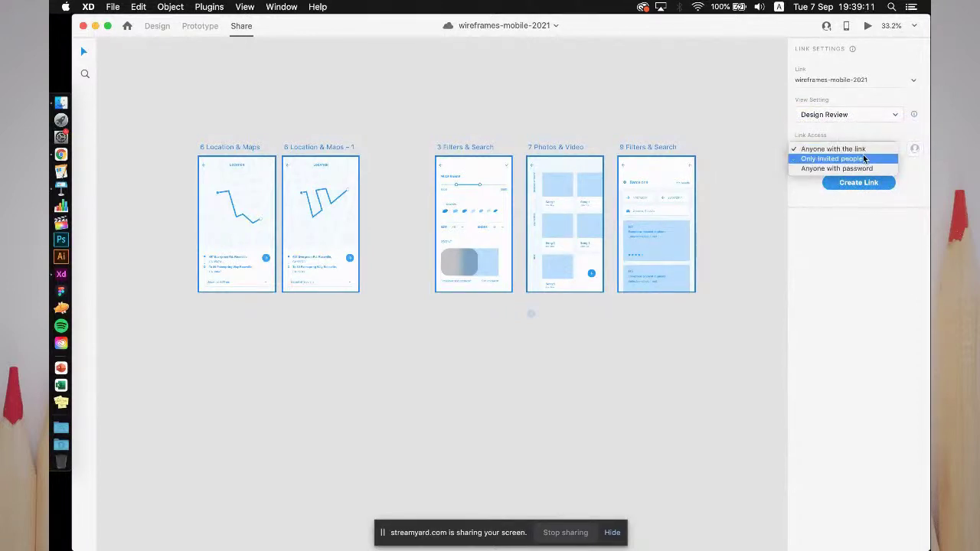
pyautogui.click(860, 160)
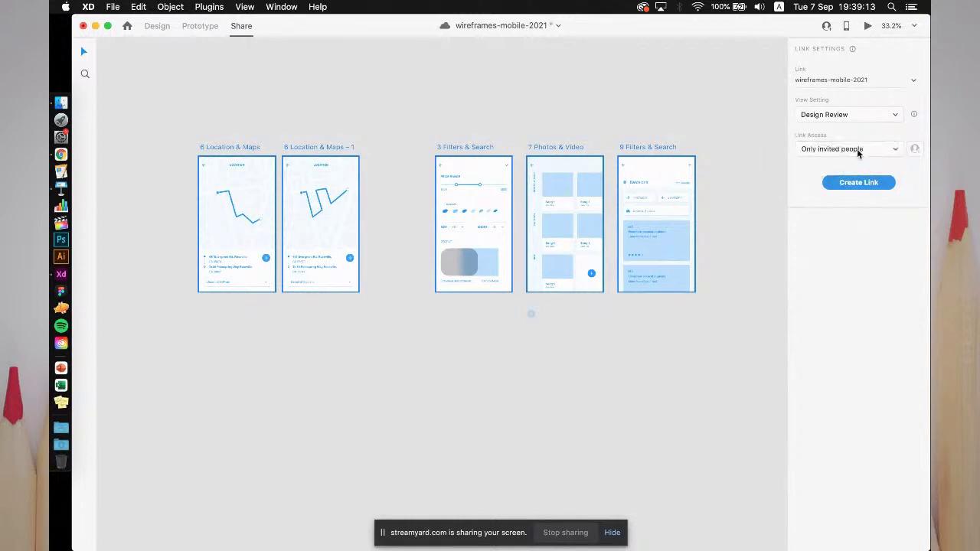
pyautogui.click(858, 153)
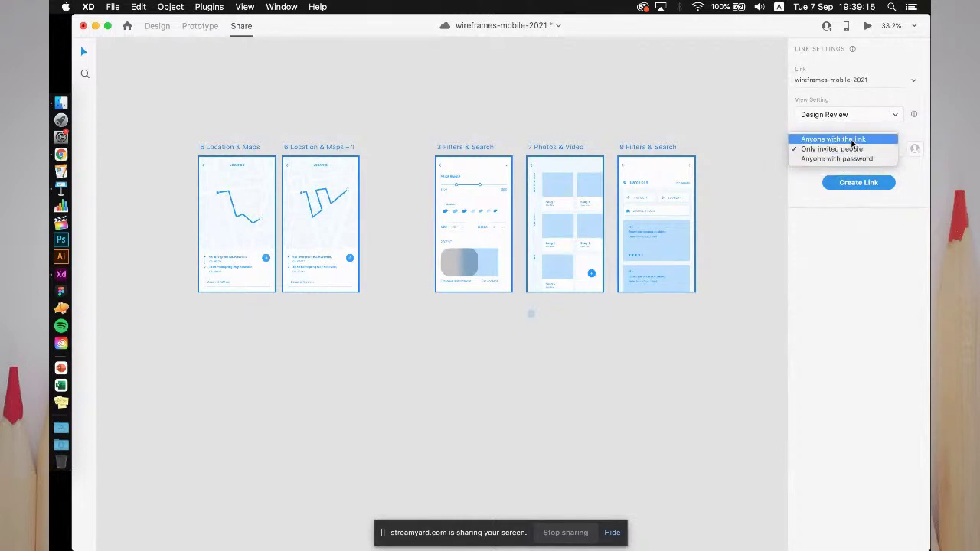
pyautogui.click(855, 139)
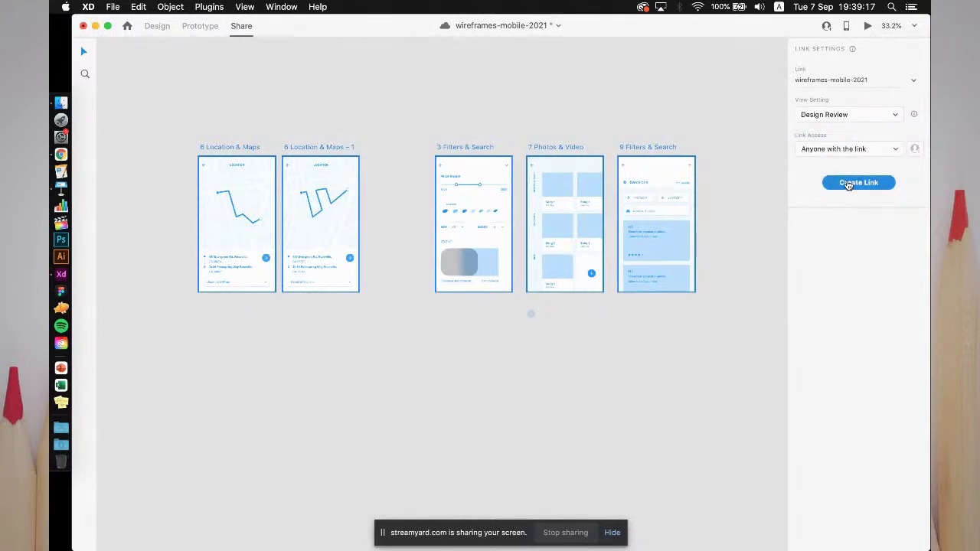
# - Create the share link for wireframes-mobile-2021 and open the published prototype in the browser
pyautogui.click(847, 184)
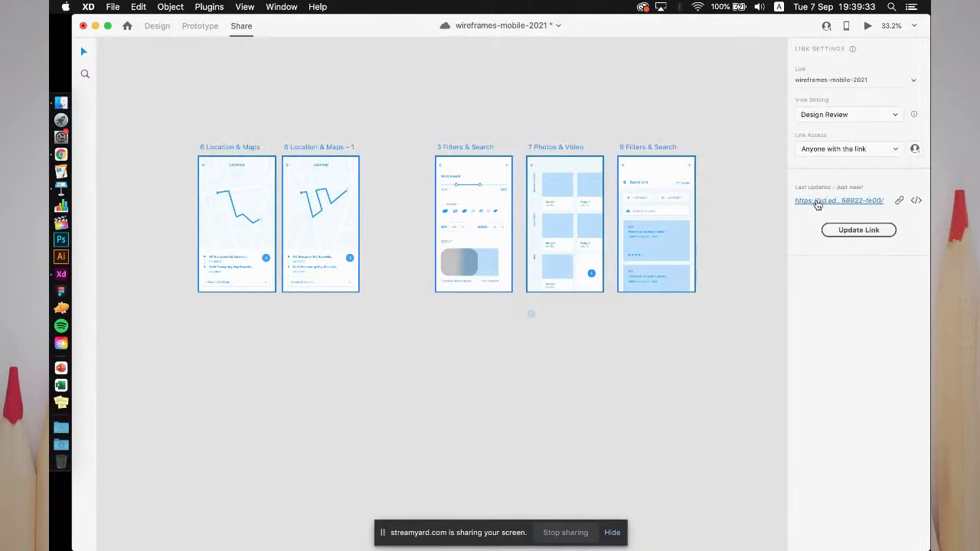
pyautogui.click(816, 201)
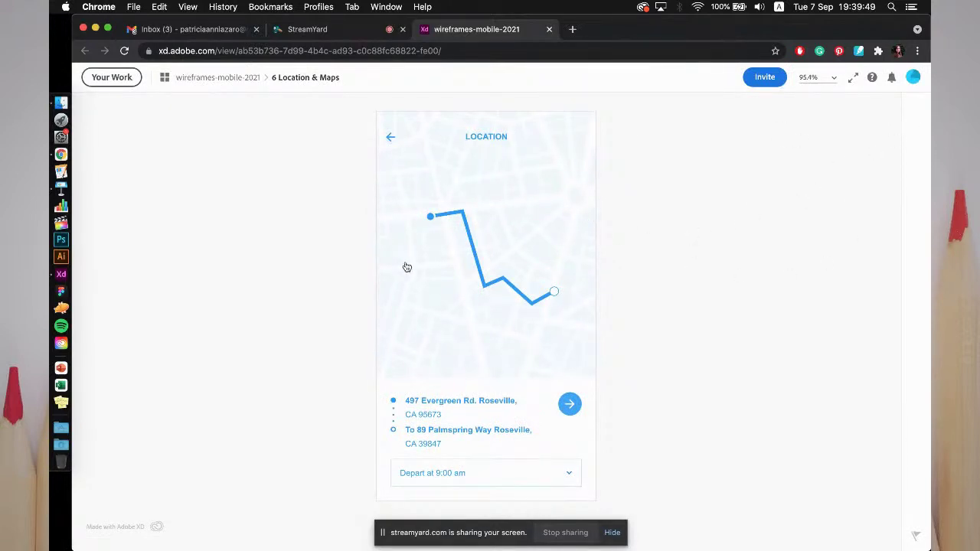
# - Test the back arrow in the published prototype, view the overview of all screens and reopen 6 Location & Maps
pyautogui.click(391, 137)
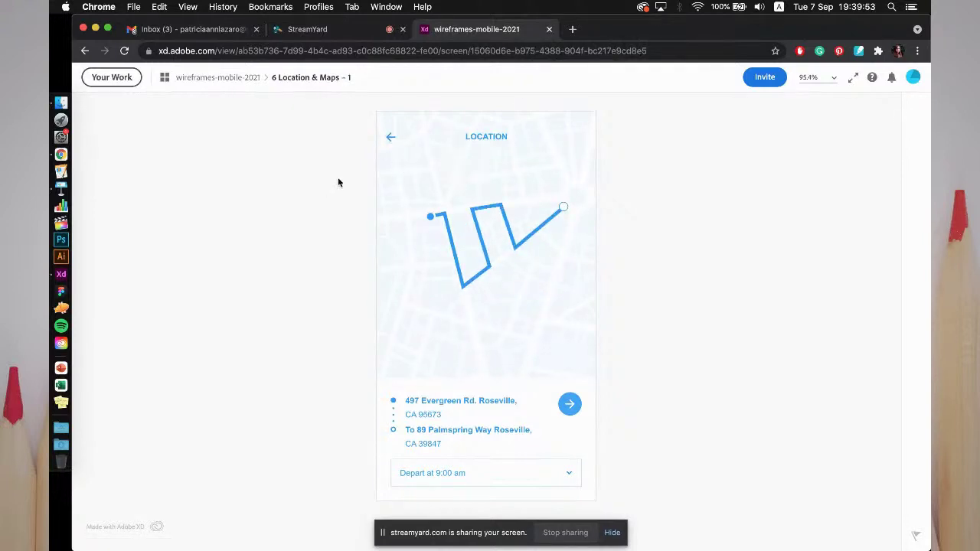
pyautogui.click(207, 76)
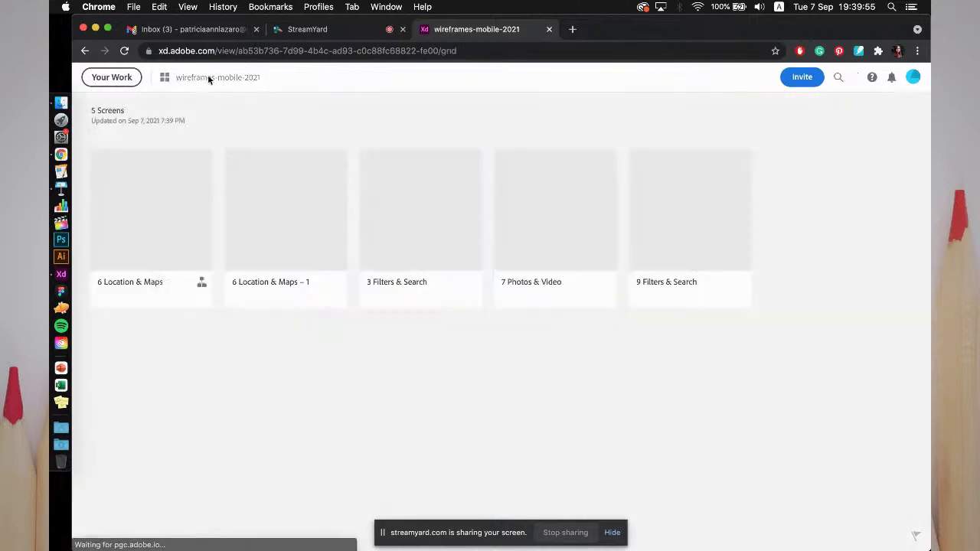
pyautogui.click(146, 230)
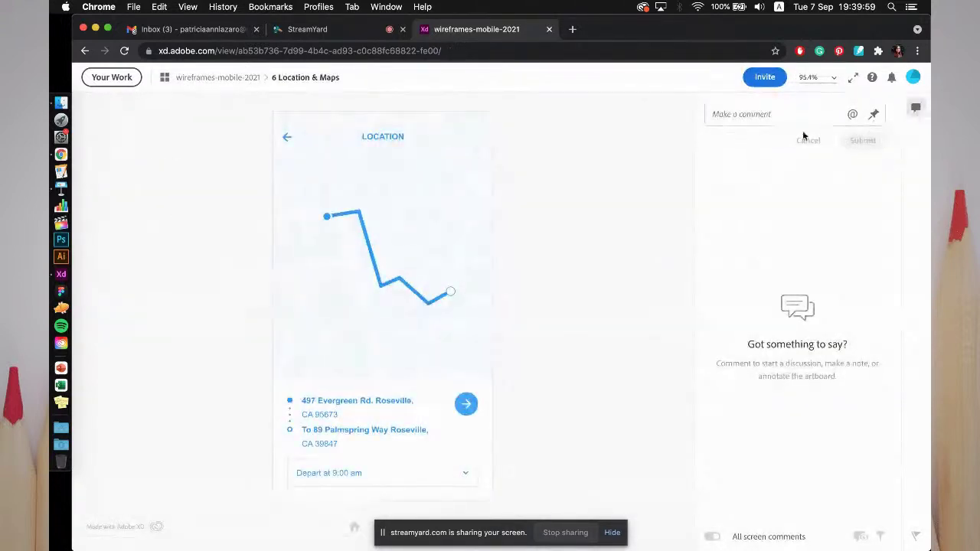
# - Pin a comment at the route's starting address on 6 Location & Maps and submit it with the text "change the content"
pyautogui.click(872, 117)
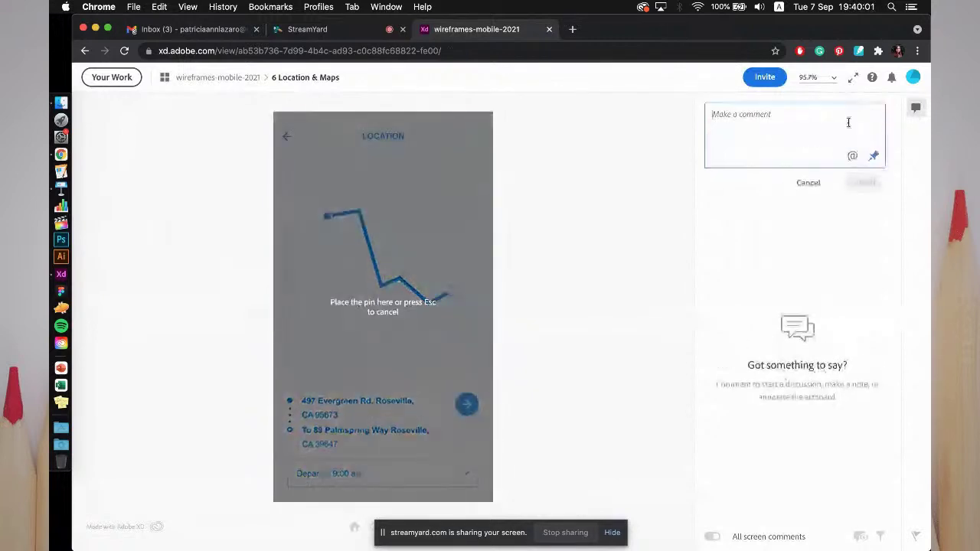
pyautogui.click(376, 265)
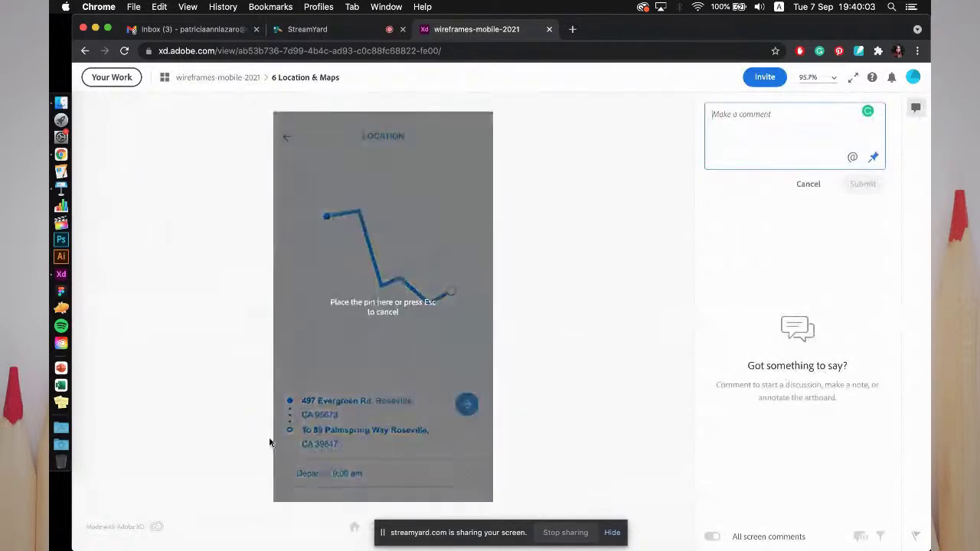
pyautogui.click(454, 395)
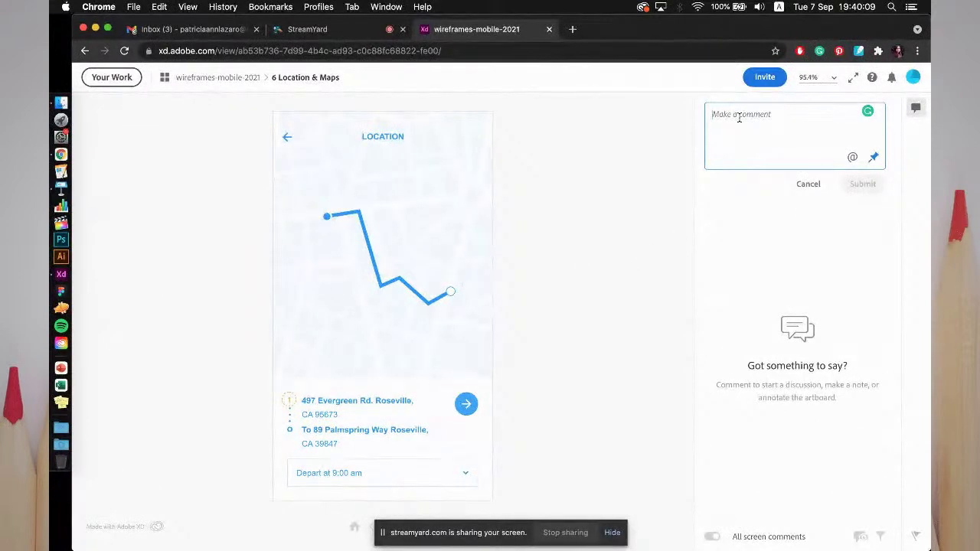
pyautogui.write('change')
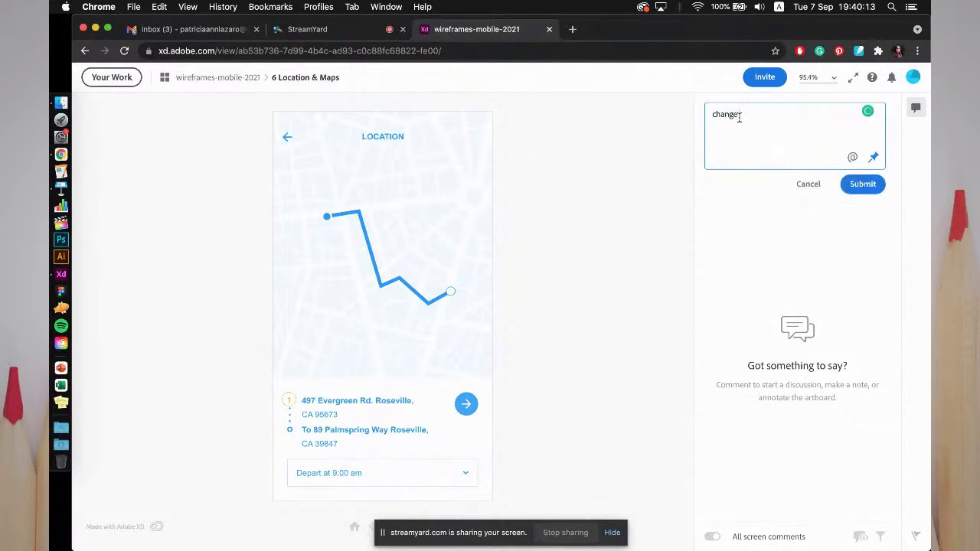
pyautogui.write(' the content')
pyautogui.click(863, 184)
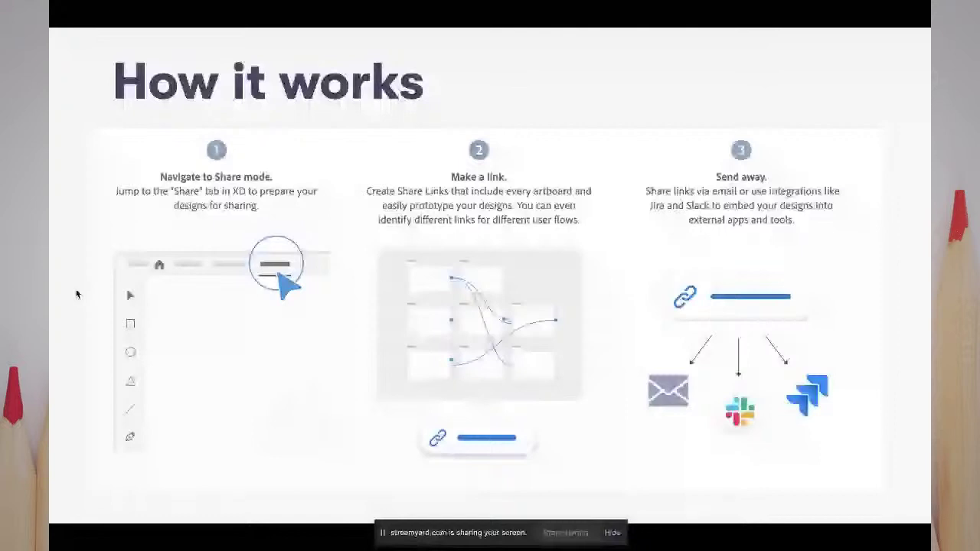
# - Advance the Keynote slideshow from Share Links through the Design Specs slides and end the show
pyautogui.press('Right')
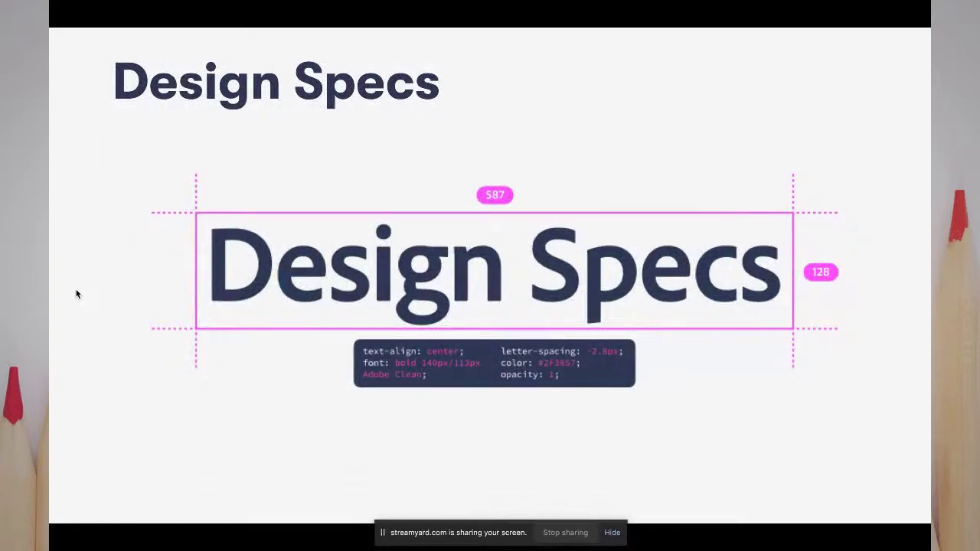
pyautogui.press('Right')
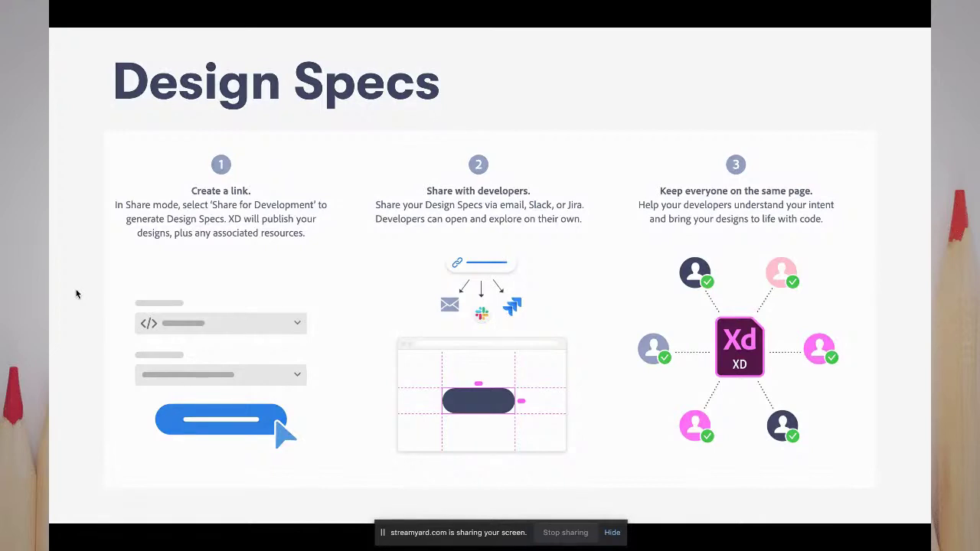
pyautogui.press('Right')
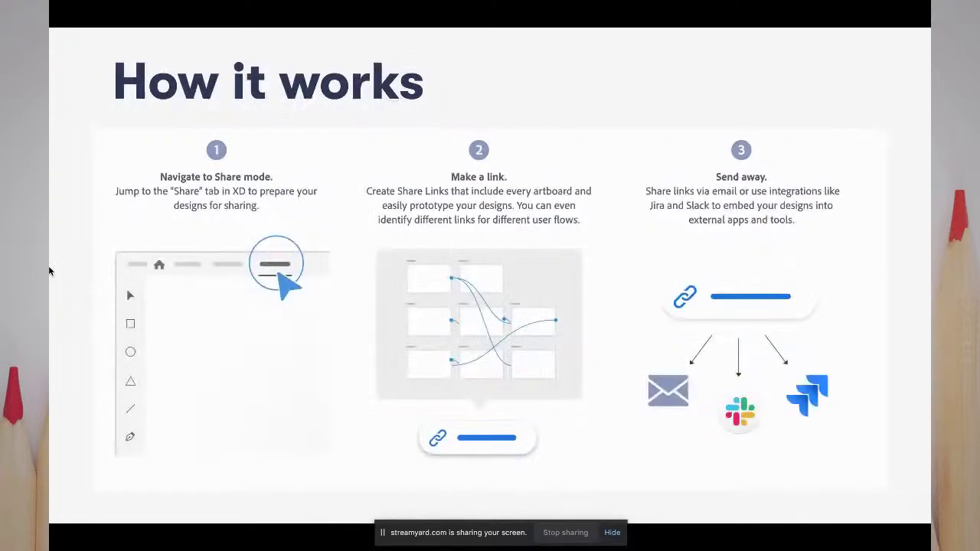
pyautogui.press('Escape')
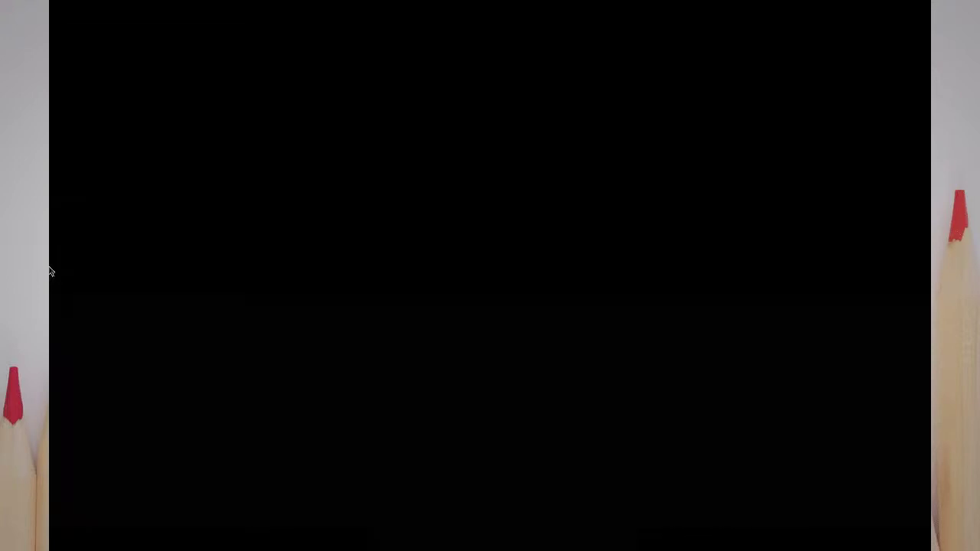
# - Switch to Adobe XD and check the list of share links for wireframes-mobile-2021, keeping the current link
pyautogui.click(61, 273)
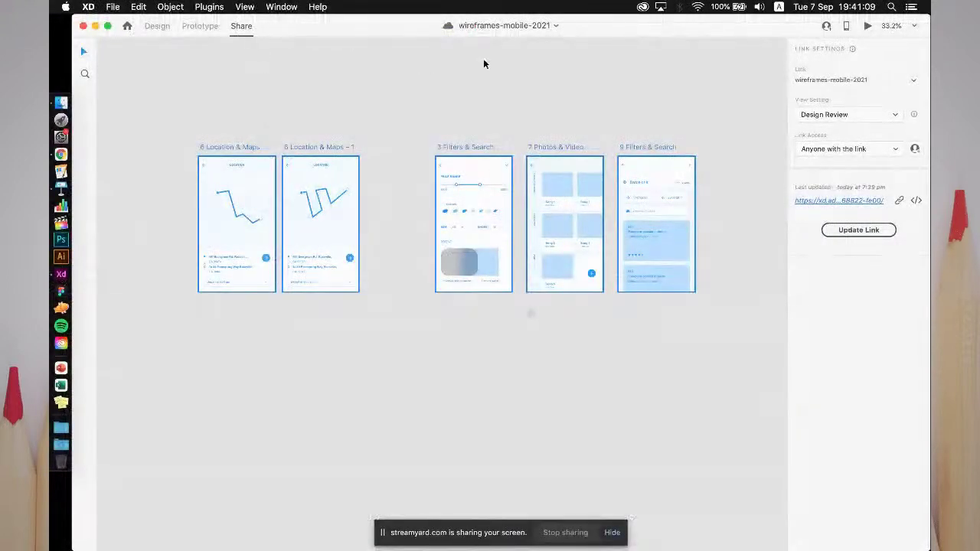
pyautogui.click(918, 82)
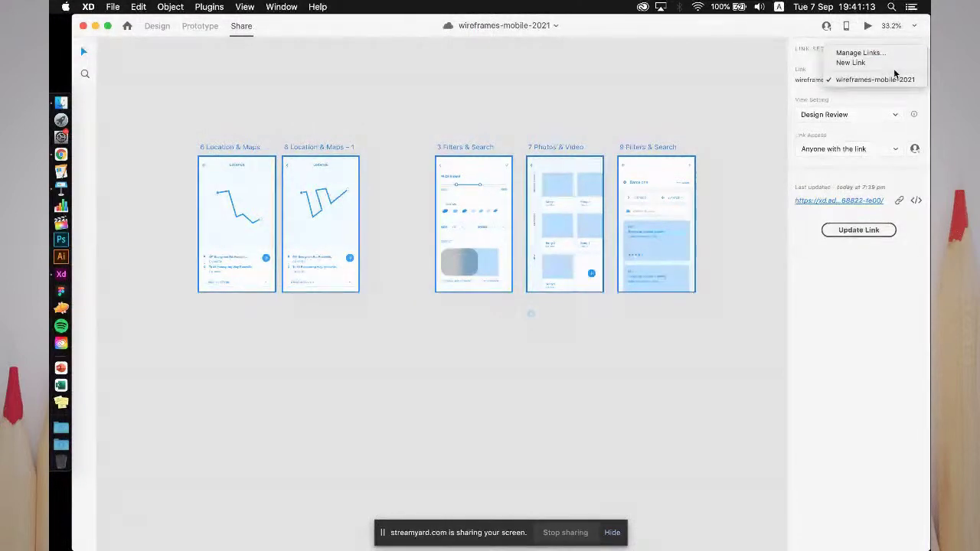
pyautogui.click(880, 96)
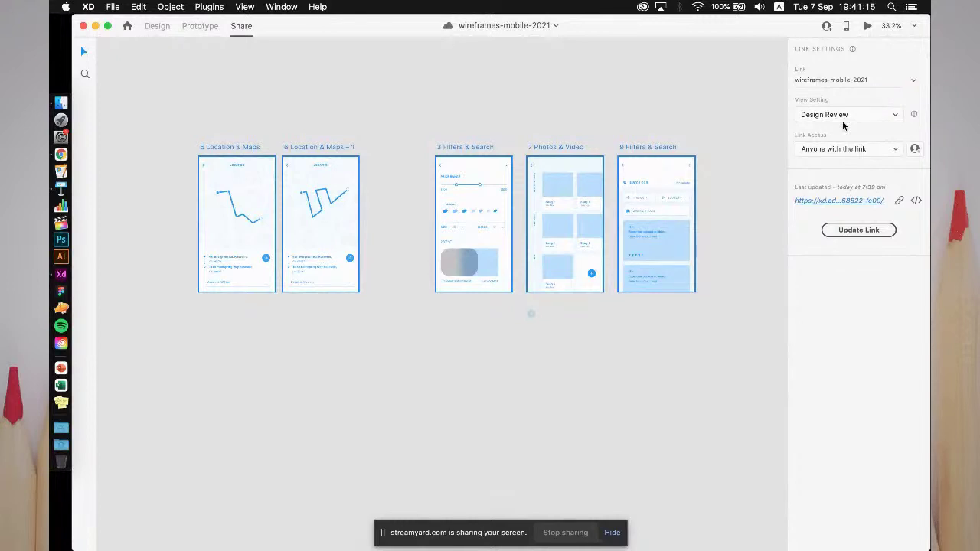
# - Set the share link's view setting to Development with assets exported for Web
pyautogui.click(848, 116)
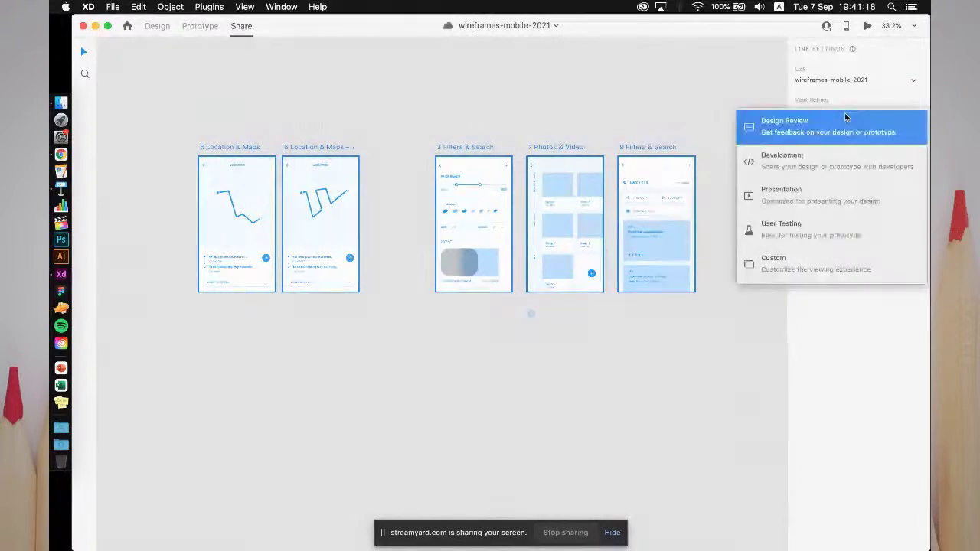
pyautogui.click(810, 162)
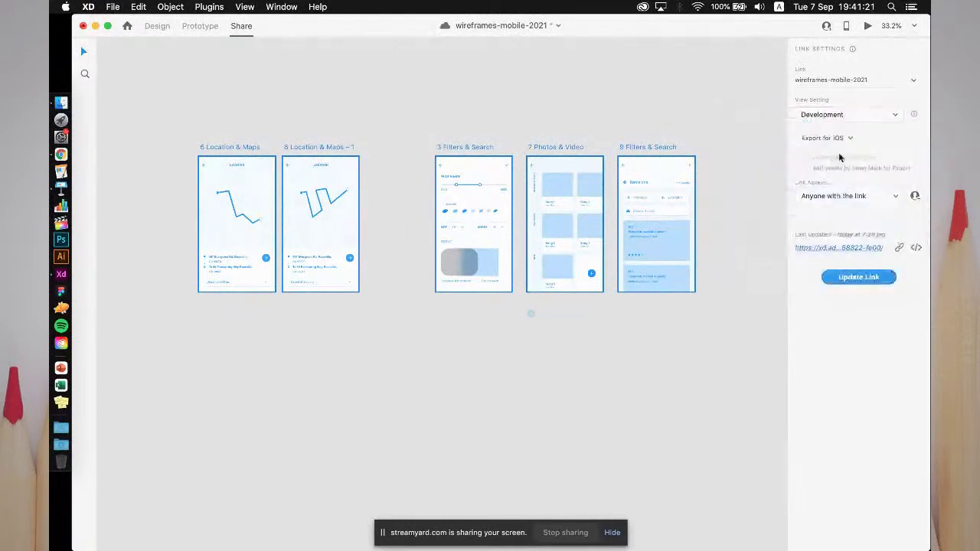
pyautogui.click(849, 139)
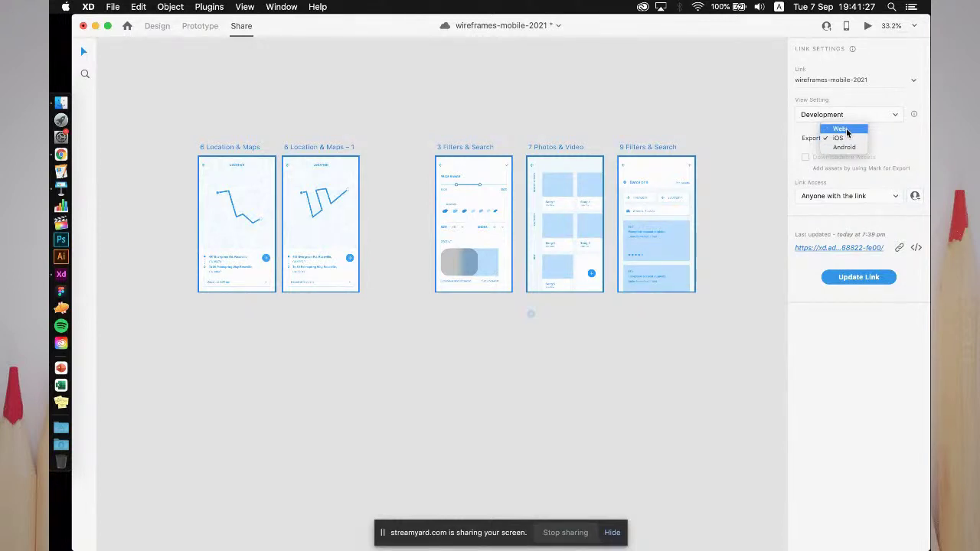
pyautogui.click(842, 129)
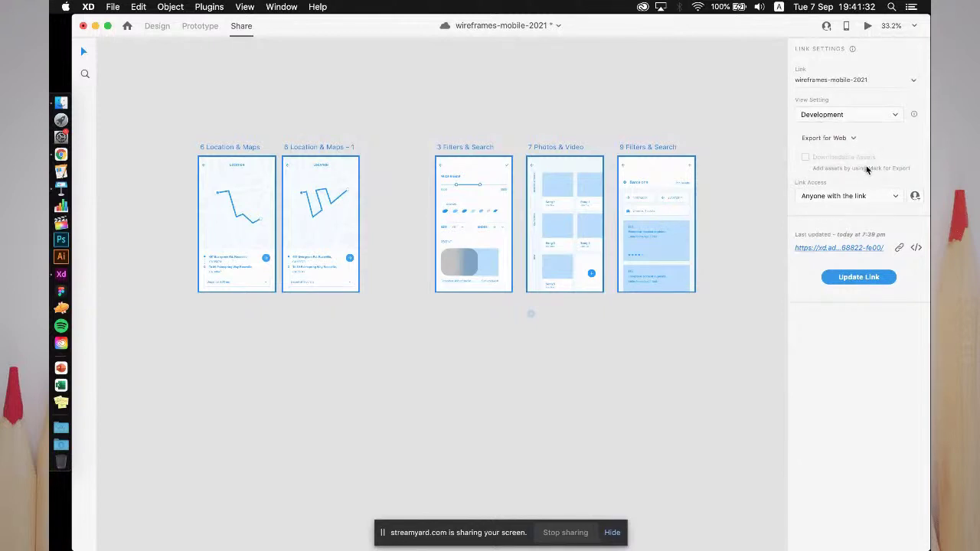
# - Review the available export platforms for the Development link, keeping Web
pyautogui.click(851, 139)
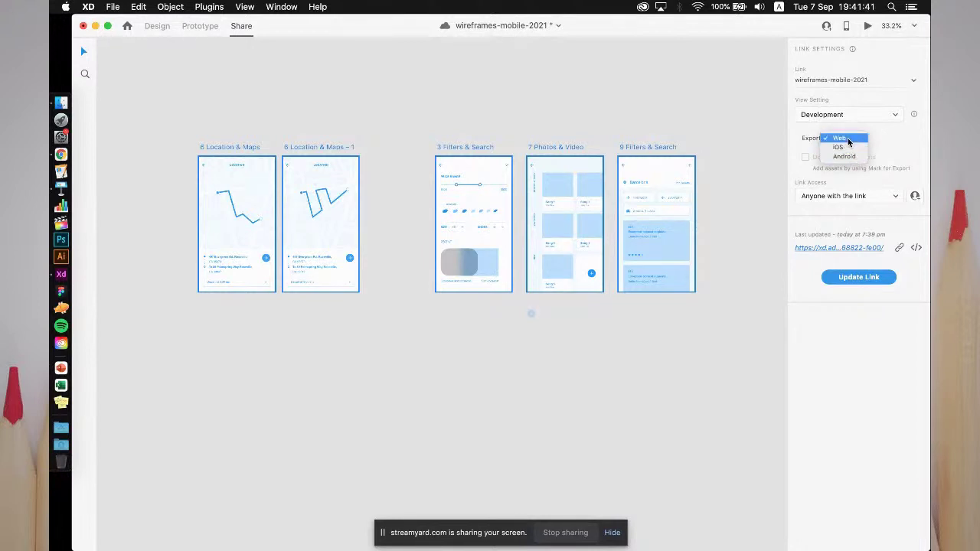
pyautogui.click(847, 141)
pyautogui.click(849, 139)
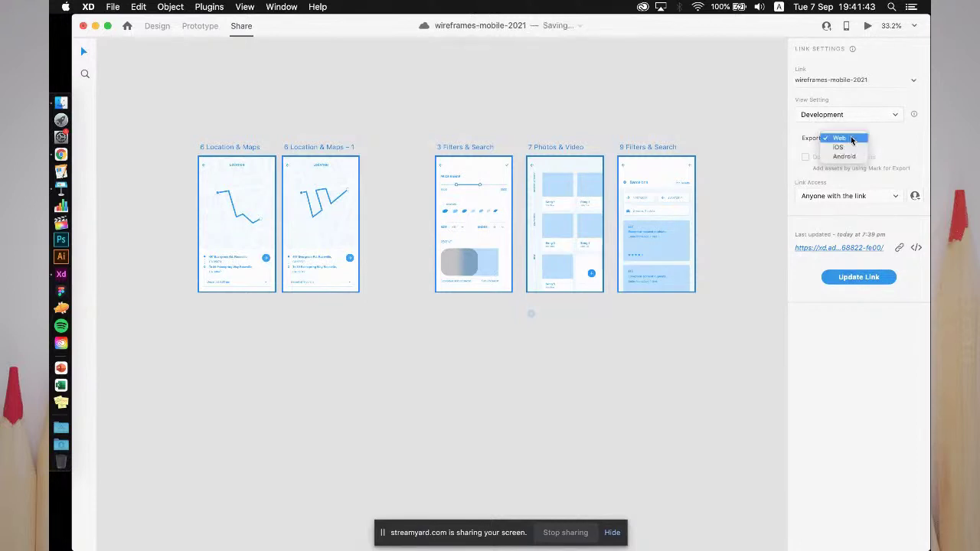
pyautogui.click(852, 140)
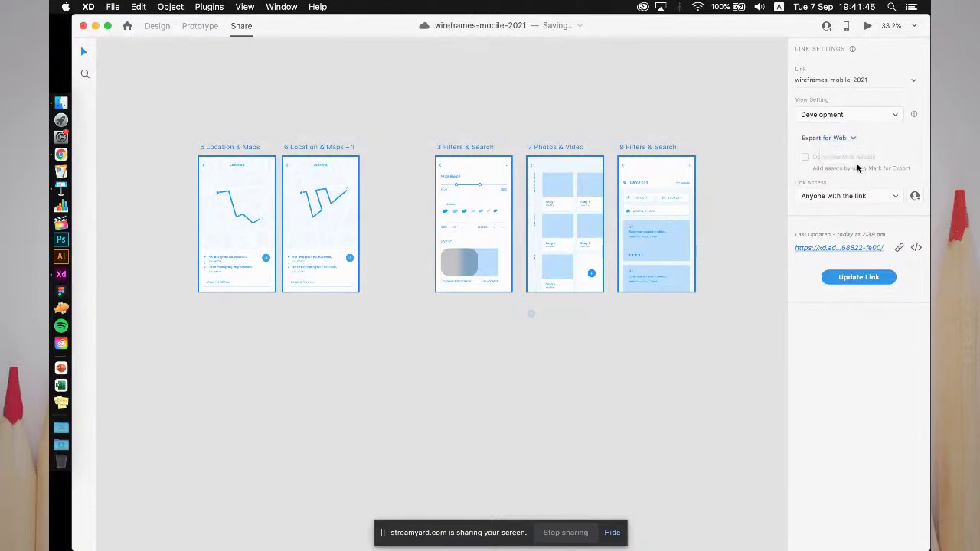
pyautogui.click(849, 140)
pyautogui.click(843, 141)
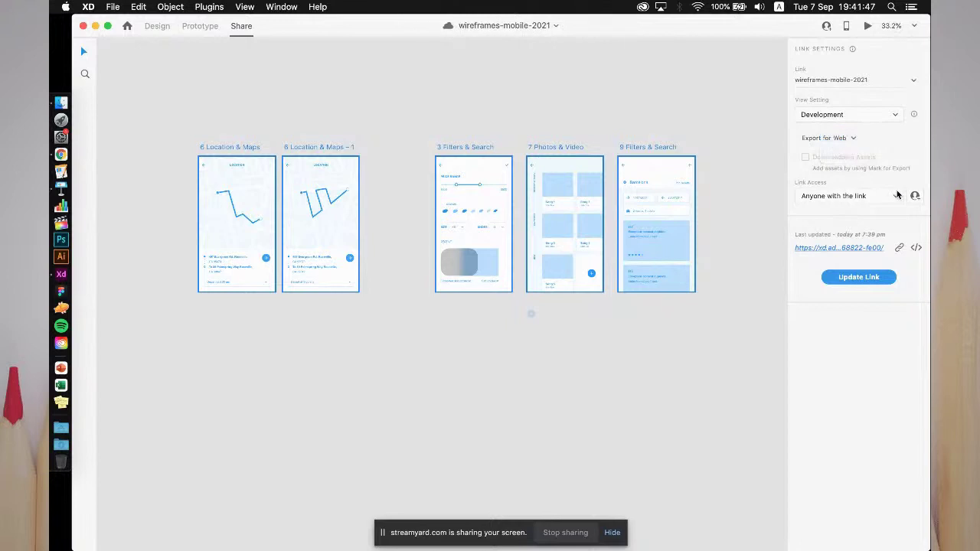
# - Update the wireframes-mobile-2021 share link and open the refreshed prototype in the browser
pyautogui.click(859, 278)
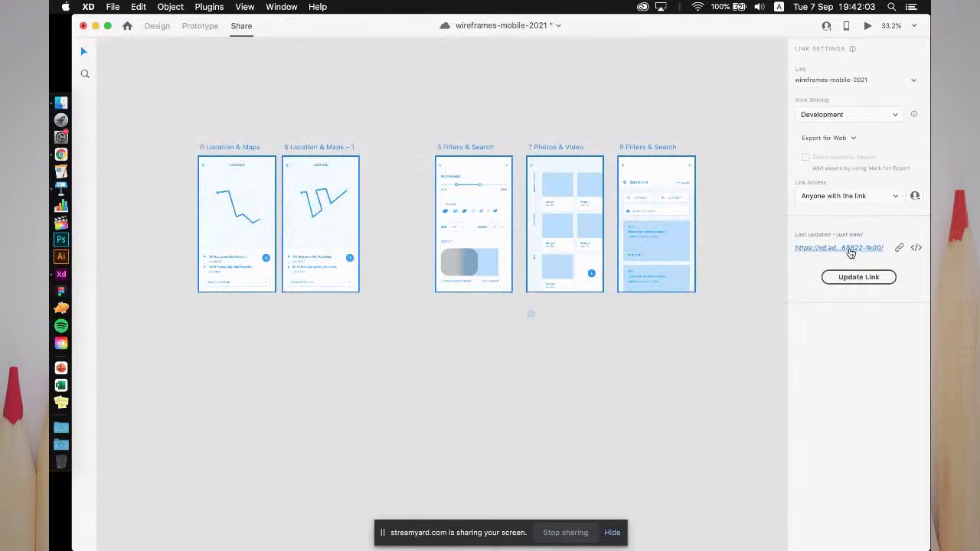
pyautogui.click(800, 248)
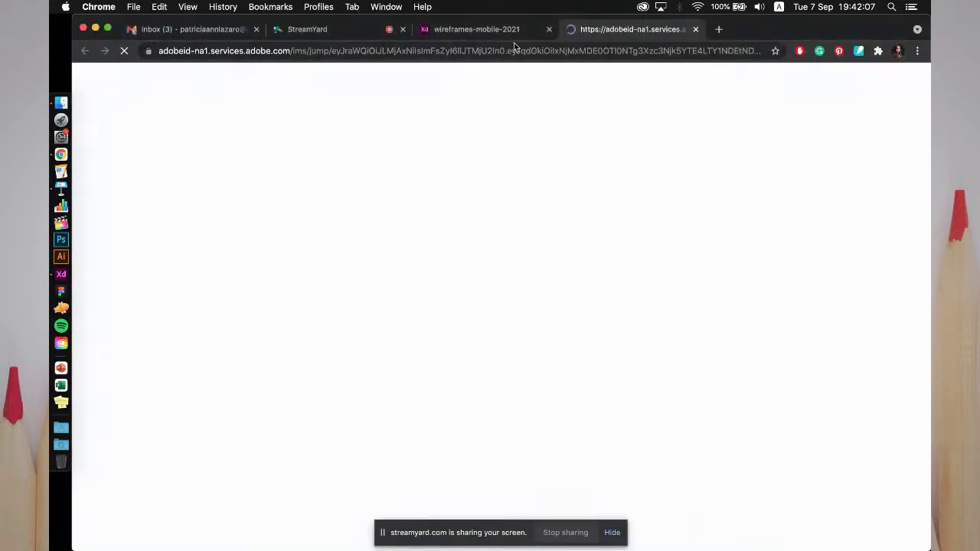
pyautogui.click(511, 38)
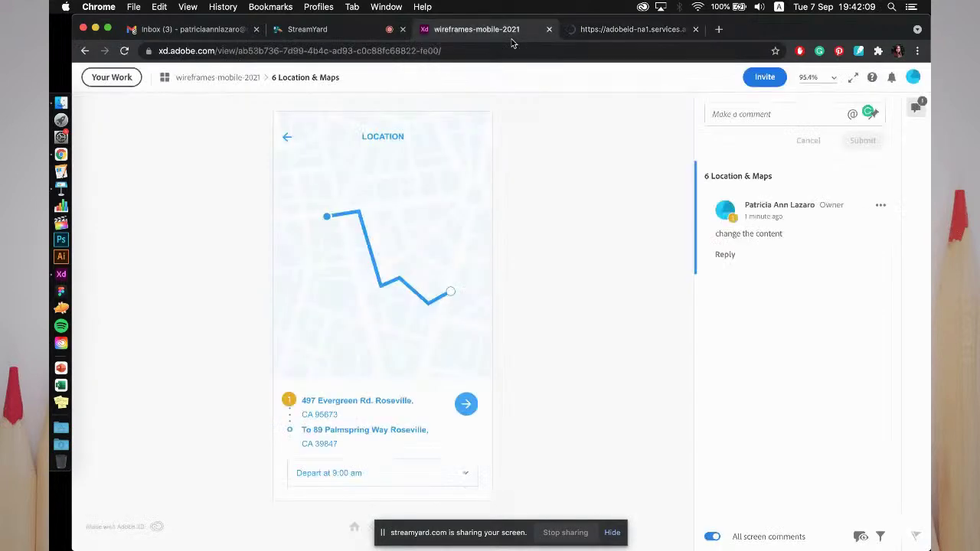
pyautogui.click(628, 31)
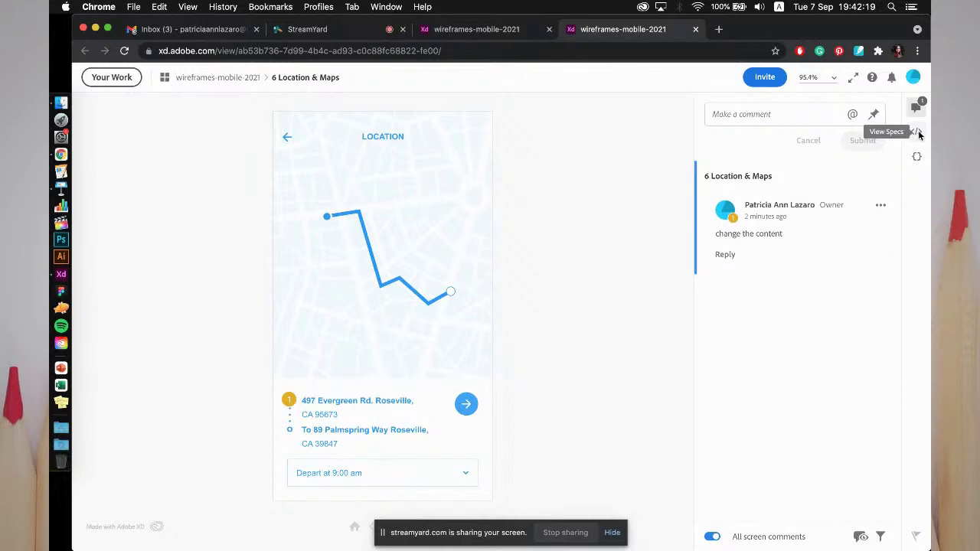
# - Open the design specs of 6 Location & Maps and examine its colors and character styles
pyautogui.click(916, 133)
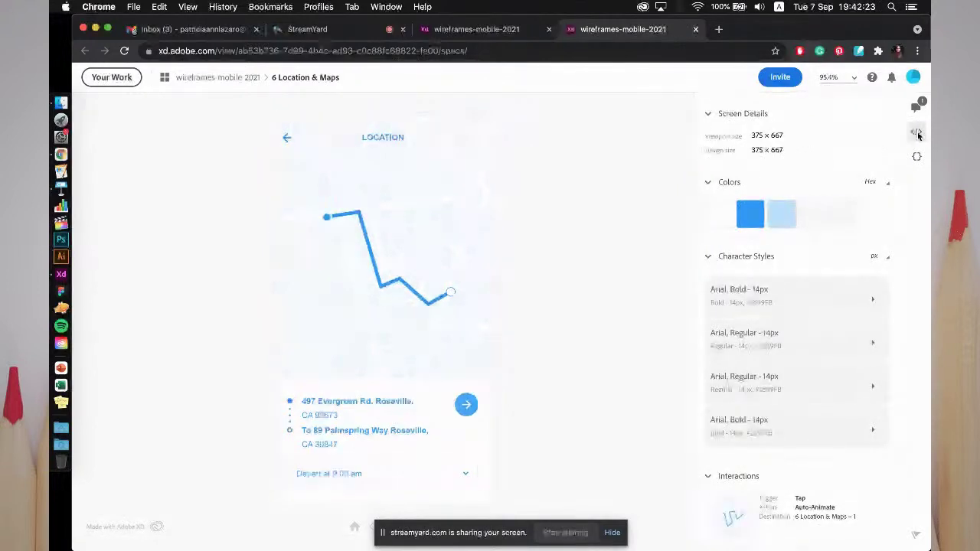
pyautogui.scroll(-1, 735, 230)
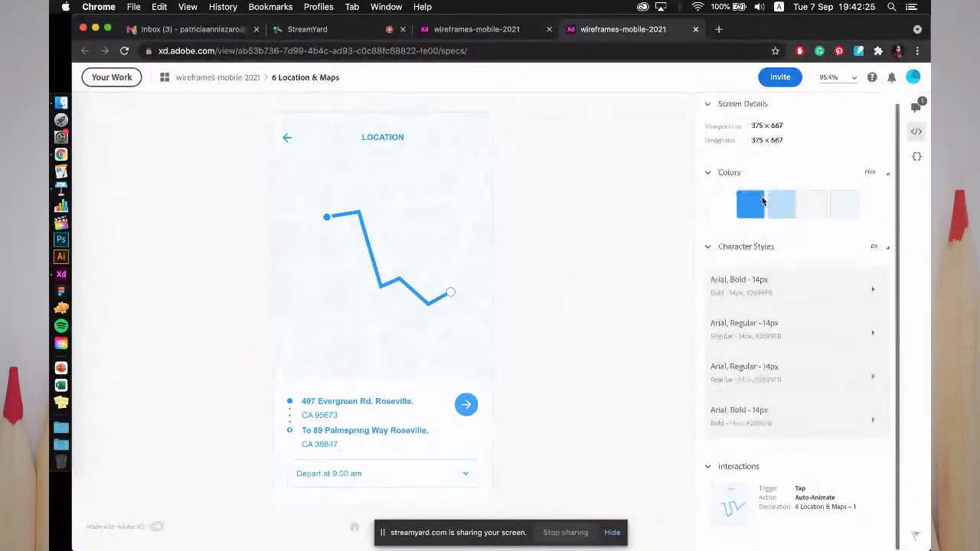
pyautogui.scroll(1, 698, 236)
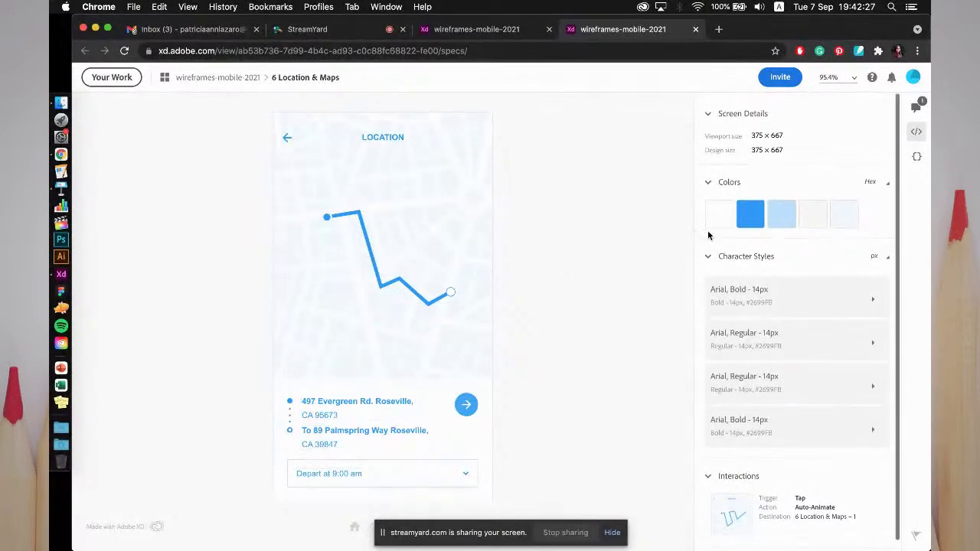
pyautogui.moveTo(746, 214)
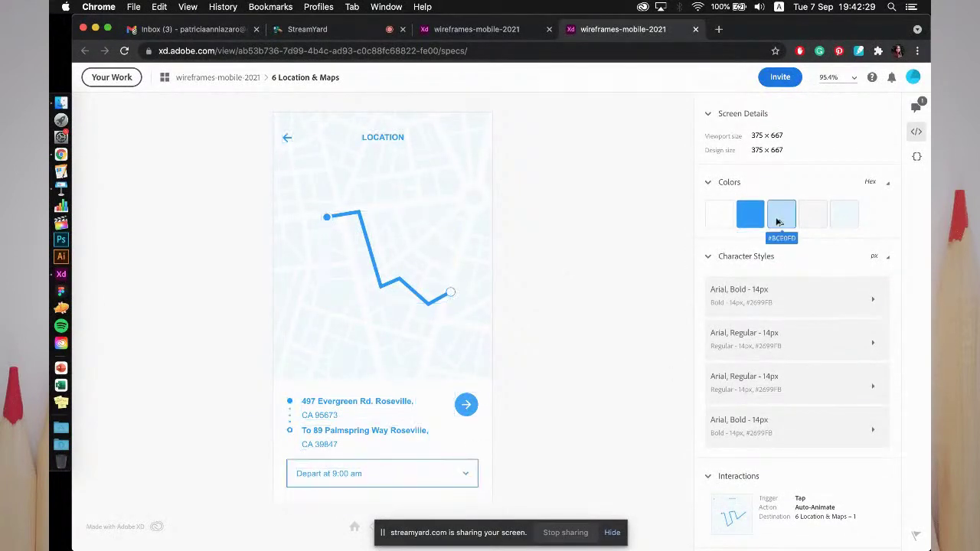
pyautogui.moveTo(796, 220)
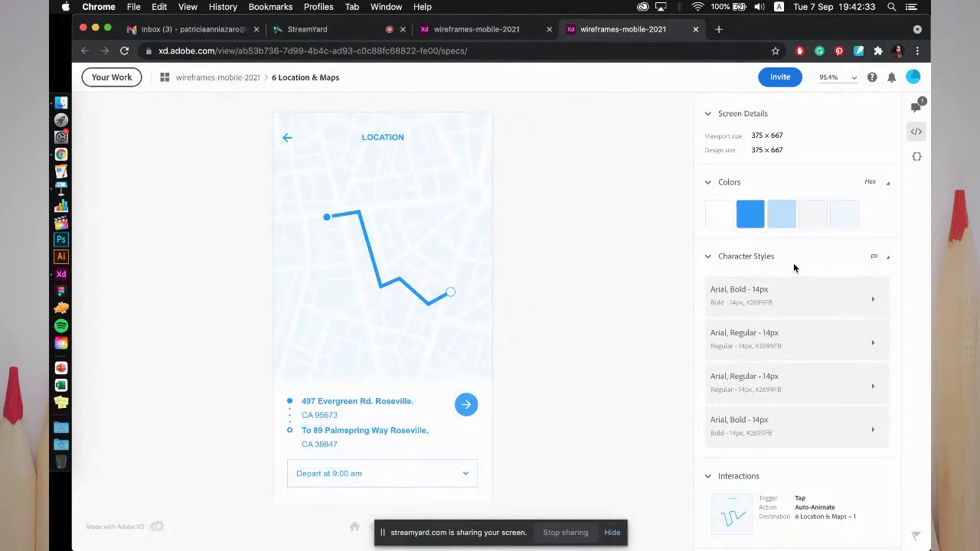
pyautogui.scroll(-1, 778, 314)
pyautogui.moveTo(774, 343)
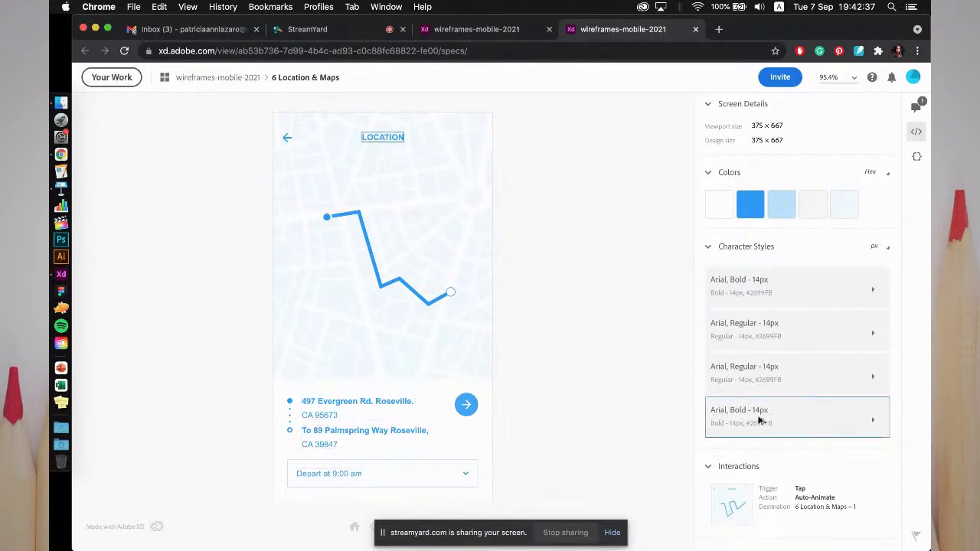
# - Follow the Auto-Animate interaction to 6 Location & Maps – 1 and inspect the specs of the back arrow and round forward-arrow button
pyautogui.click(780, 499)
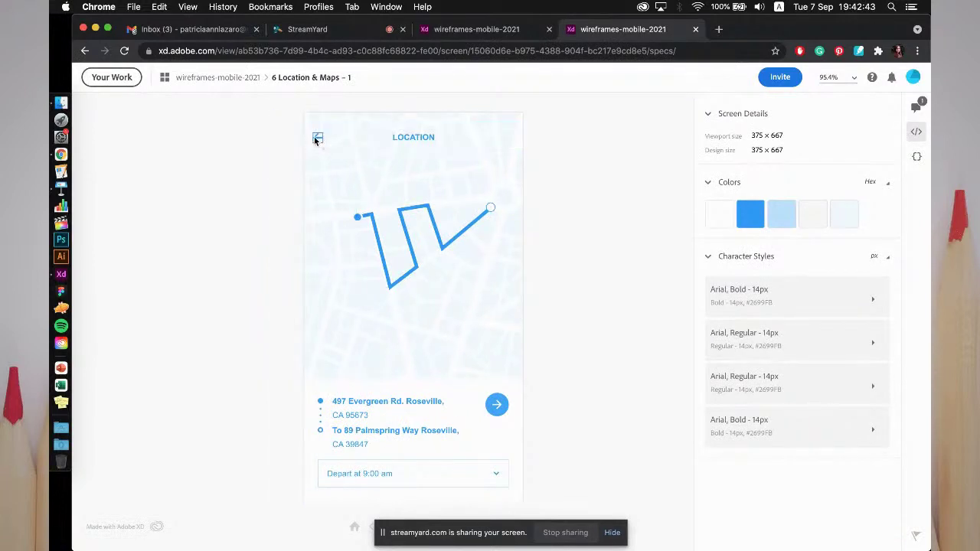
pyautogui.click(315, 138)
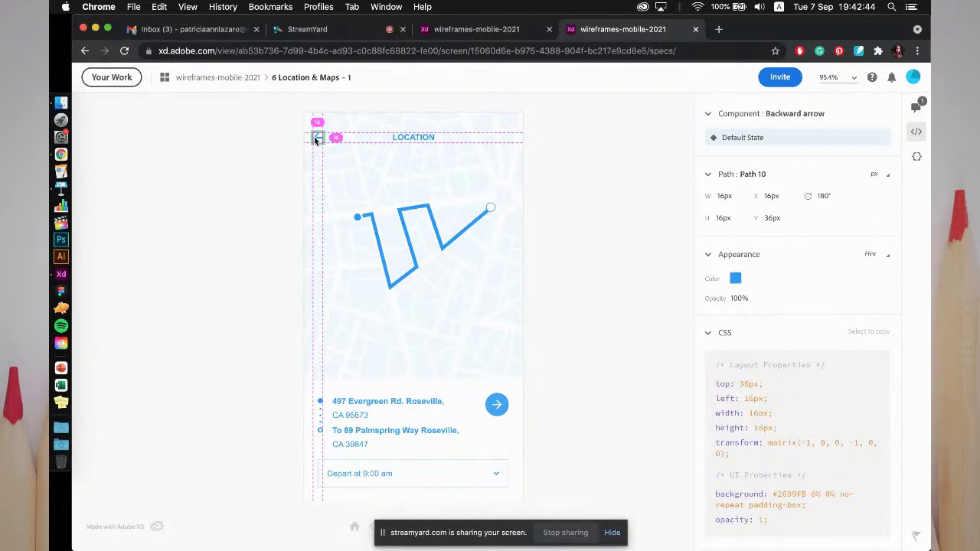
pyautogui.click(477, 403)
pyautogui.click(487, 408)
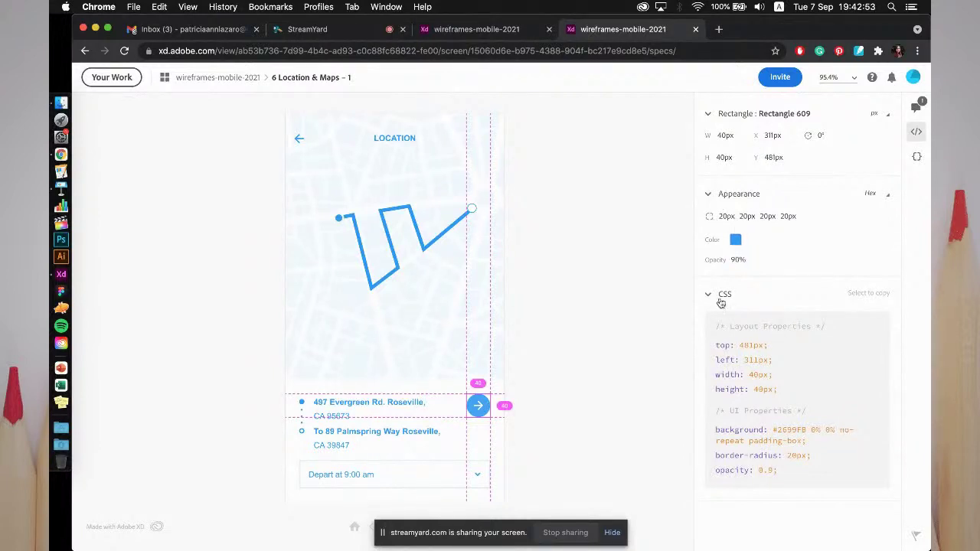
# - Copy the CSS layout and UI properties of the round forward-arrow button
pyautogui.moveTo(713, 345); pyautogui.dragTo(792, 472)
pyautogui.click(552, 368)
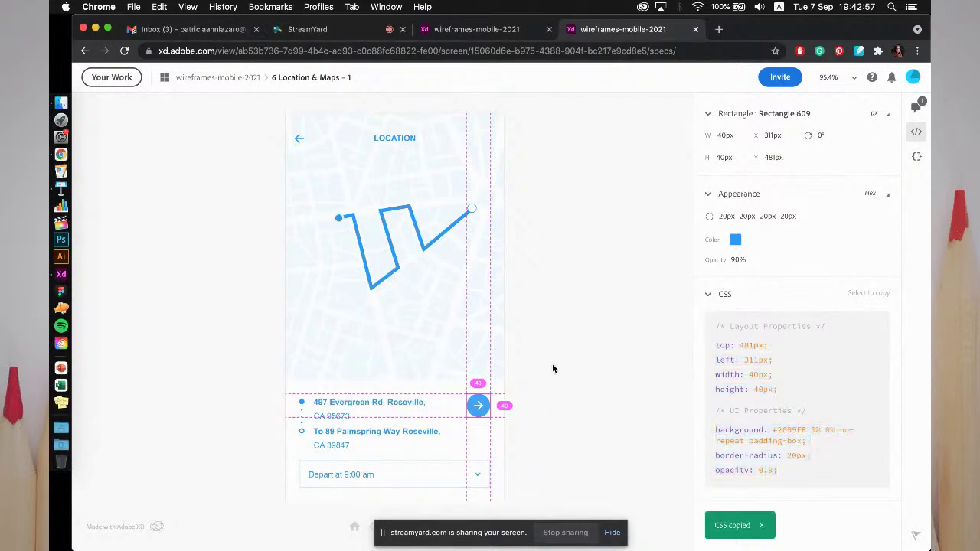
pyautogui.click(552, 368)
# - Open 7 Photos & Video from the overview of all screens and inspect the plus button's specs
pyautogui.click(218, 78)
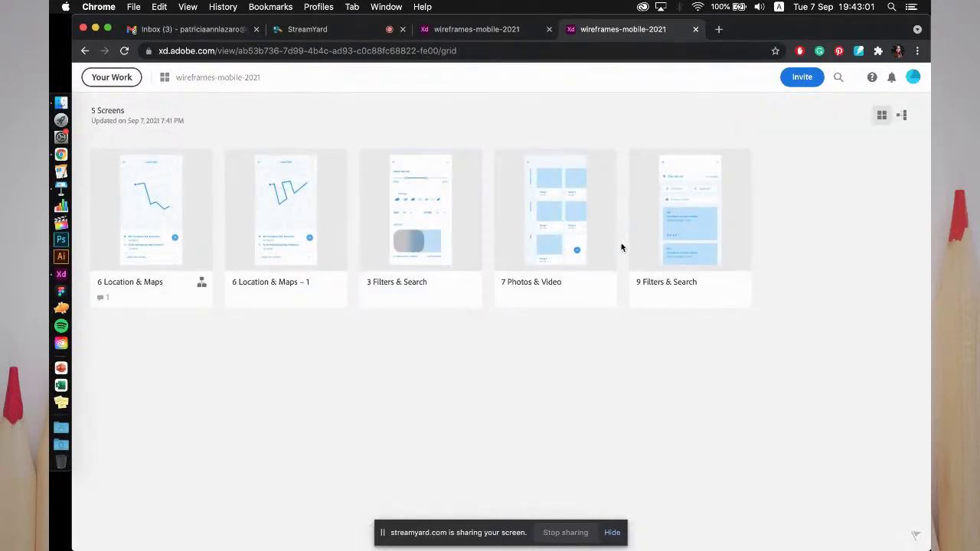
pyautogui.click(566, 275)
pyautogui.scroll(-1, 500, 420)
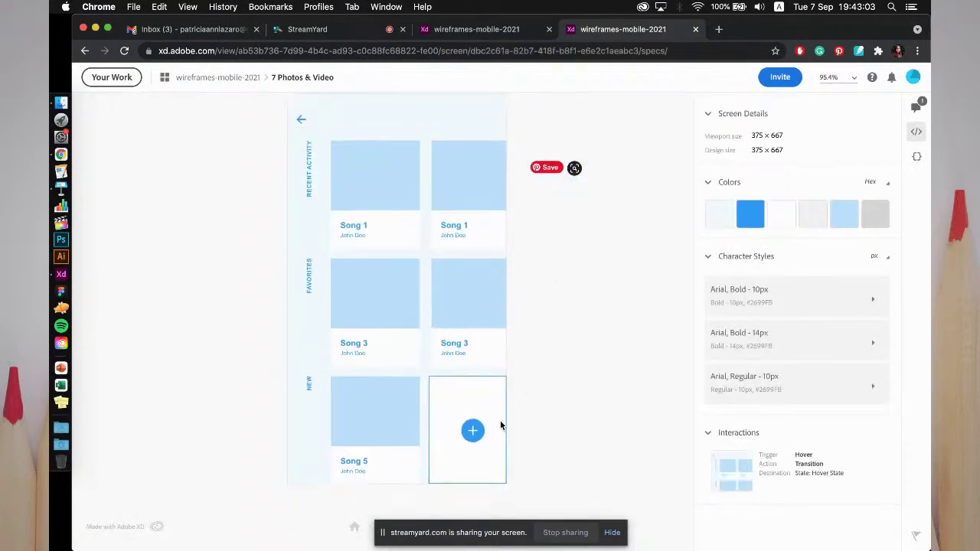
pyautogui.click(480, 430)
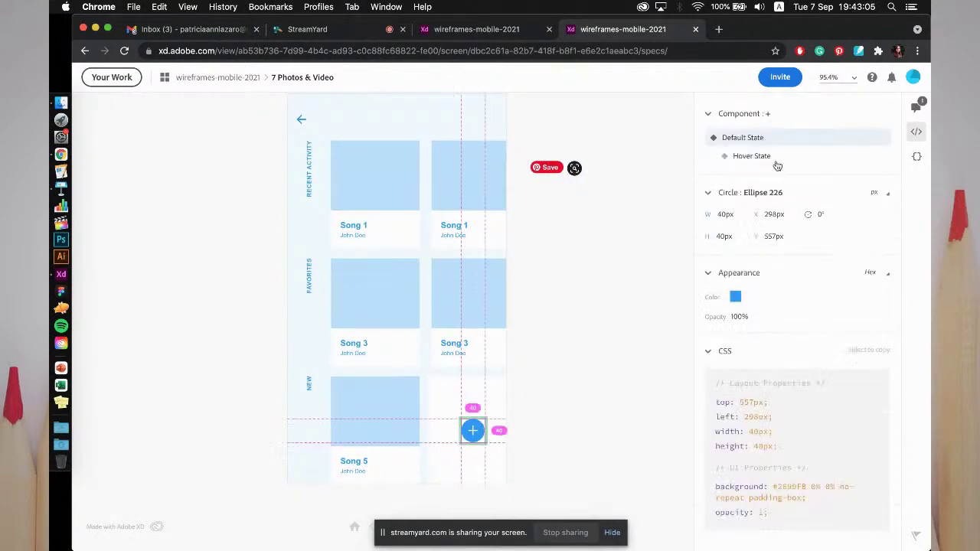
# - Compare the plus button's Default State and Hover State, and inspect the circle's specs in the Hover State
pyautogui.click(751, 157)
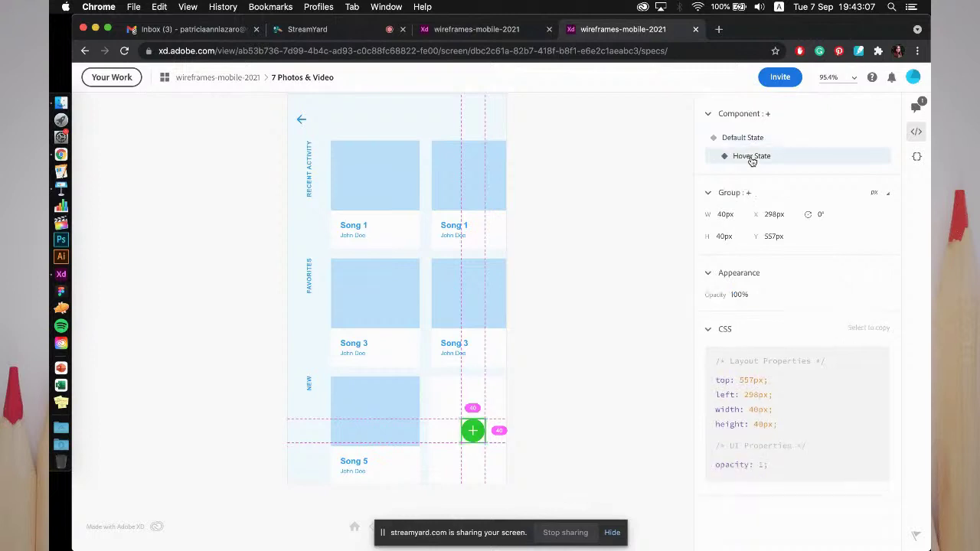
pyautogui.click(744, 140)
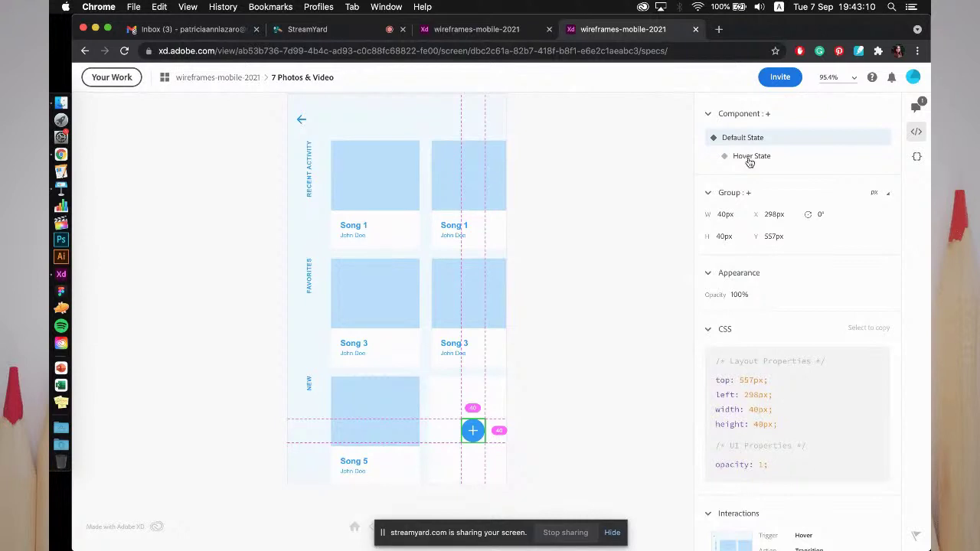
pyautogui.click(748, 159)
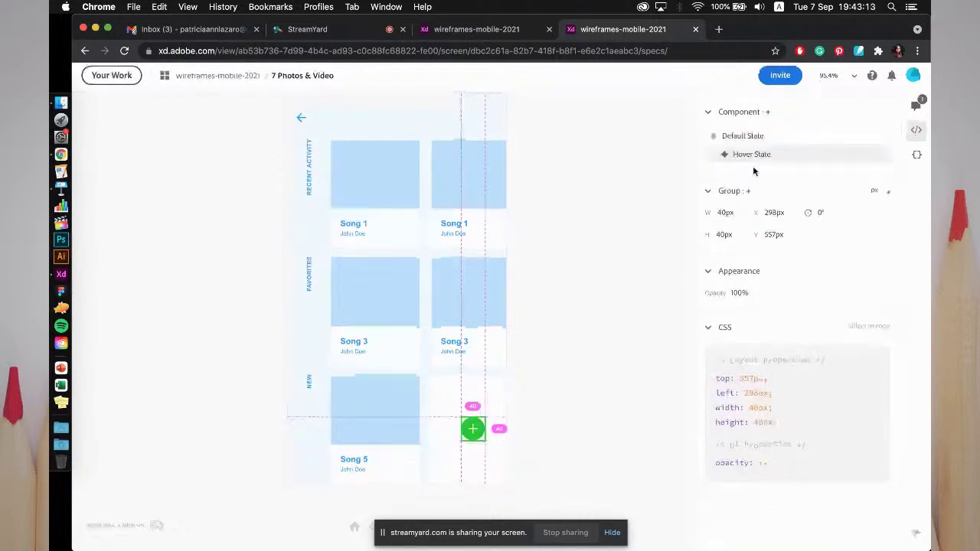
pyautogui.click(472, 430)
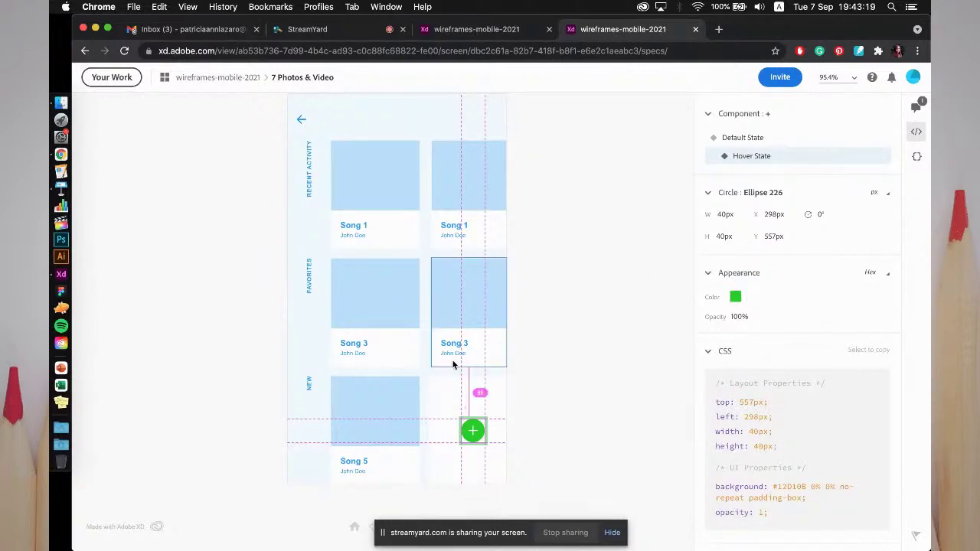
# - Switch to the Keynote slideshow, advance to the Question & Answer slide and end the show
pyautogui.press('super+Tab')
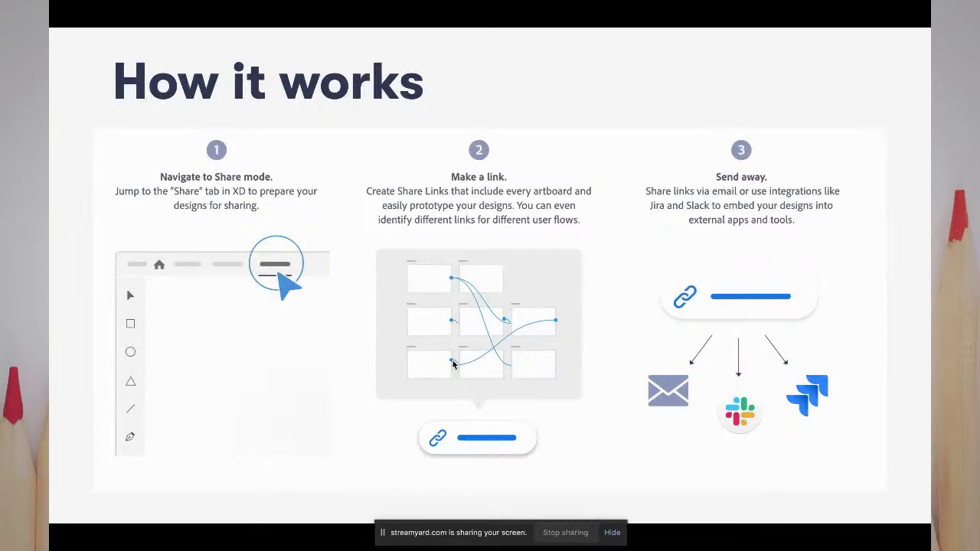
pyautogui.press('Right')
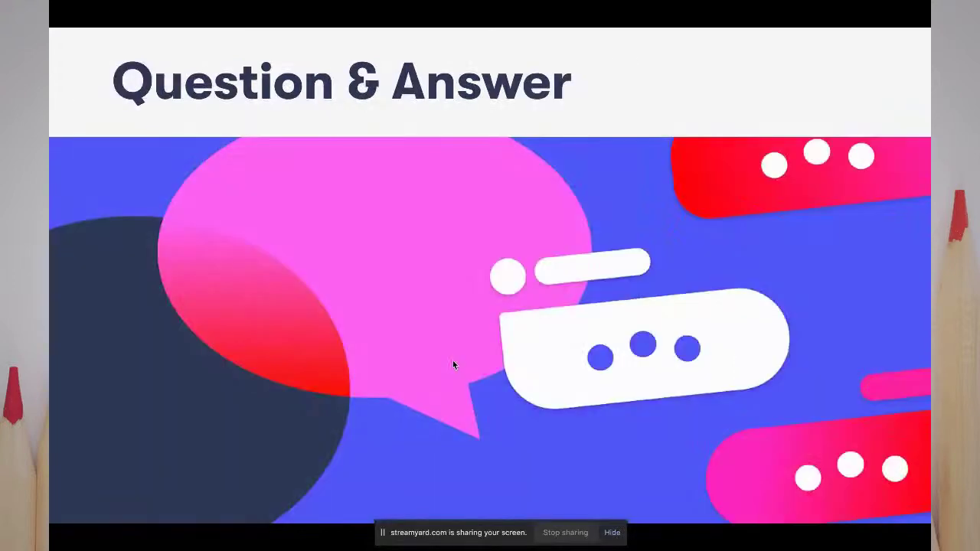
pyautogui.press('Escape')
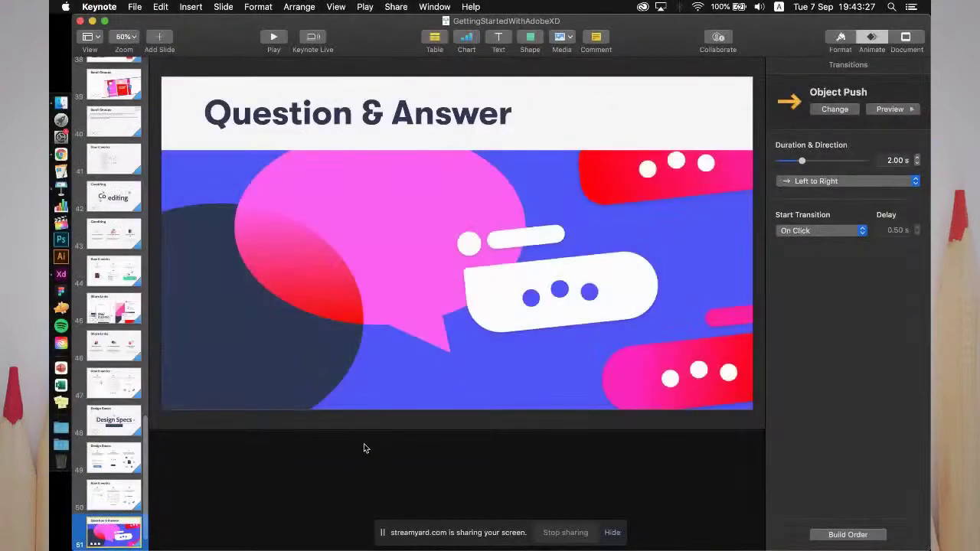